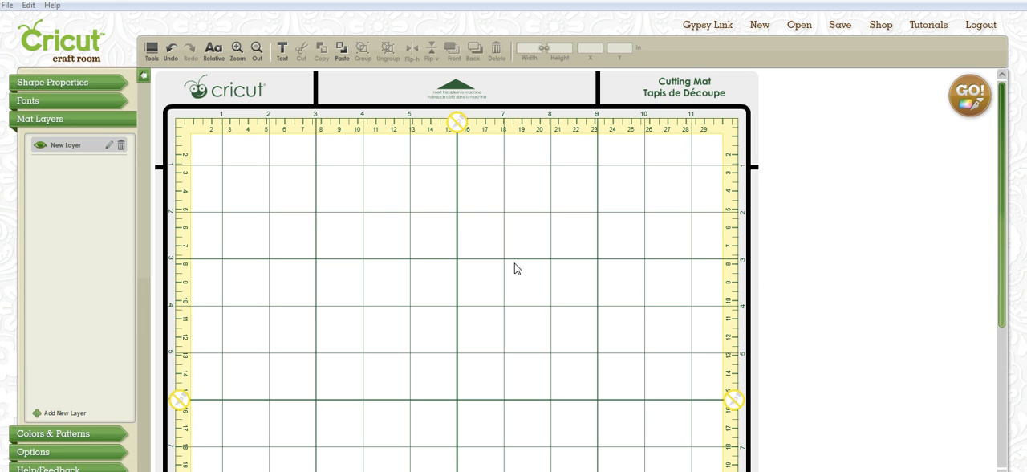
Set the project's default machine to Cricut Expression in the project options.
left_click(52, 82)
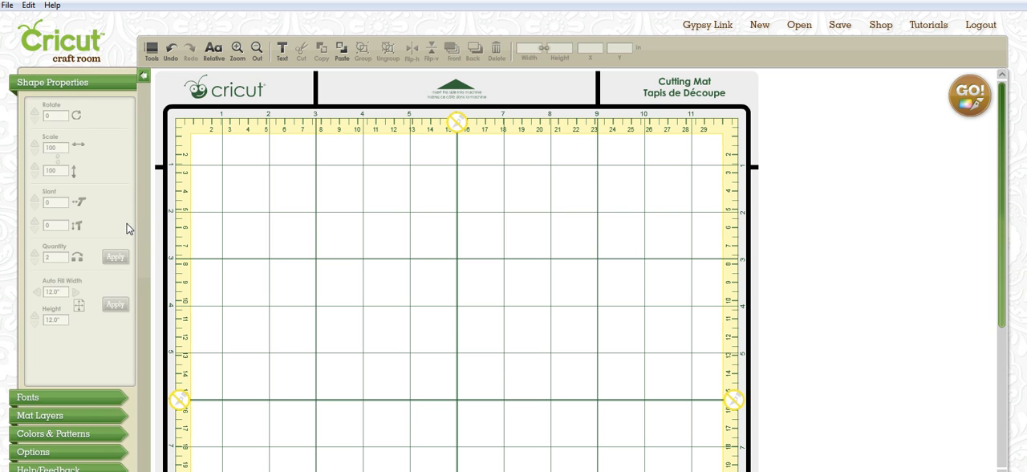
left_click(33, 452)
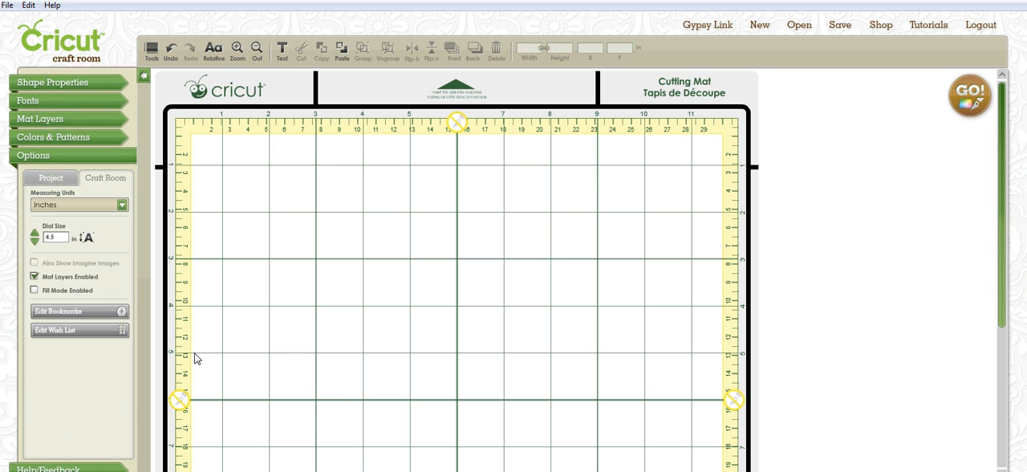
left_click(49, 179)
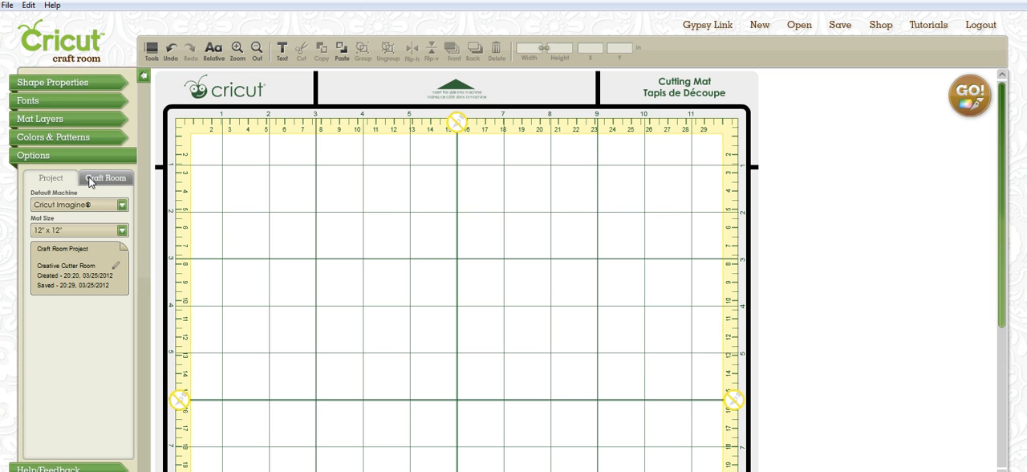
left_click(121, 206)
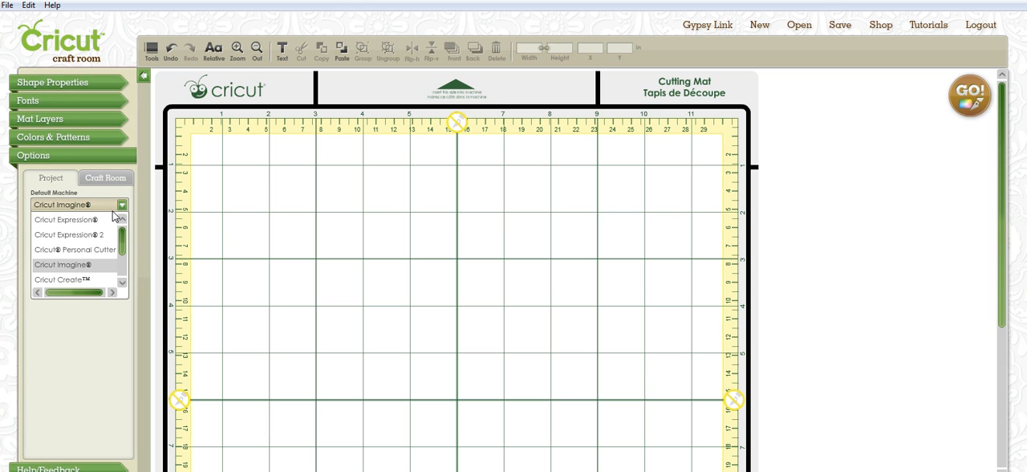
left_click(92, 223)
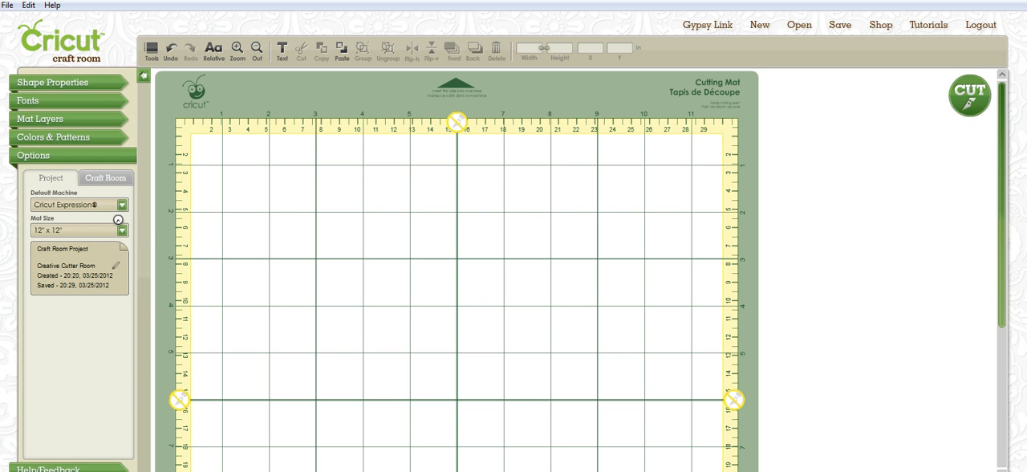
Change the default machine to Cricut Mini.
left_click(122, 204)
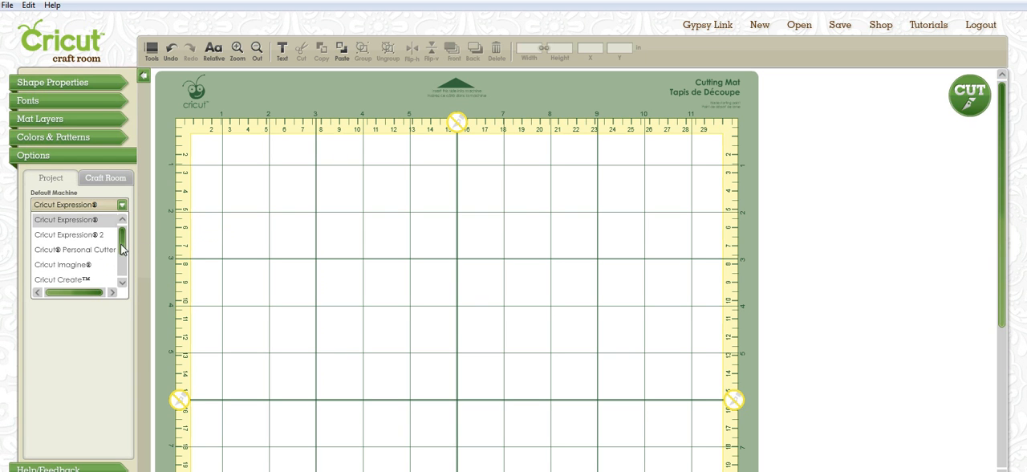
scroll(124, 264, "down", 1)
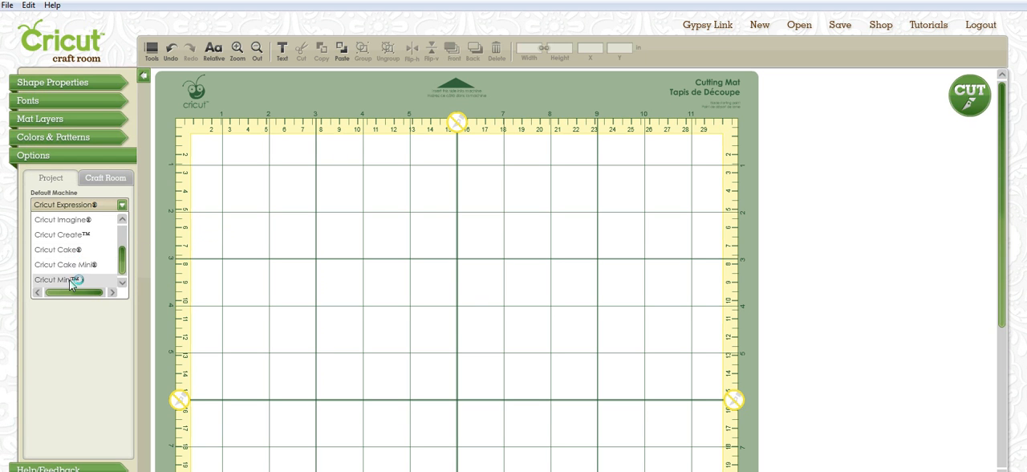
left_click(69, 280)
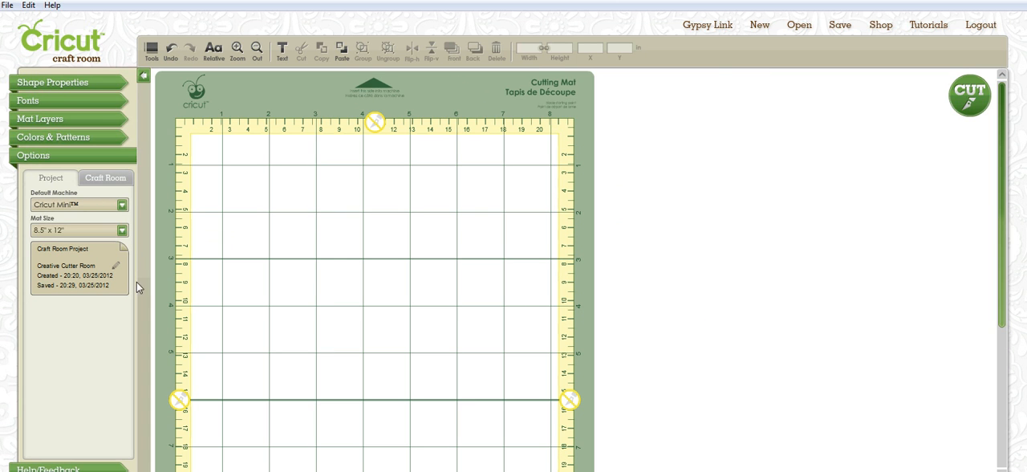
Set the project's default machine back to Cricut Imagine.
left_click(123, 207)
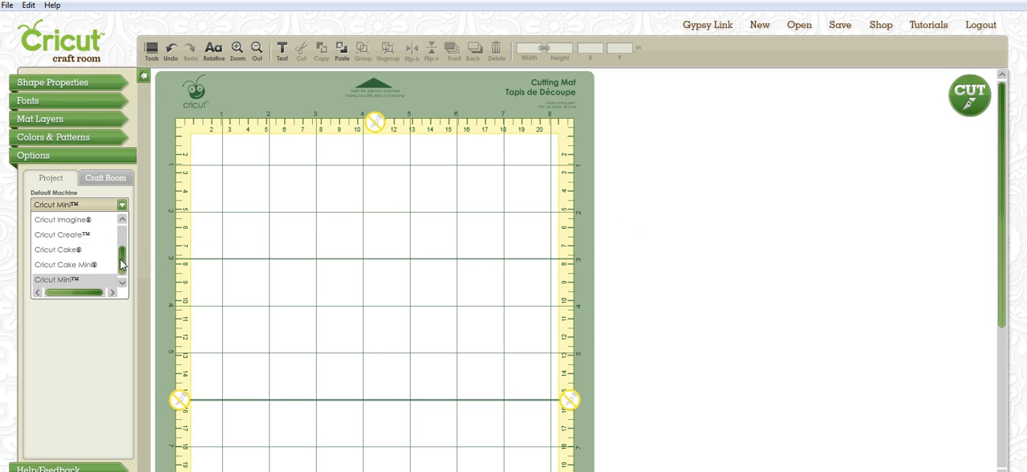
left_click_drag(122, 266, 125, 220)
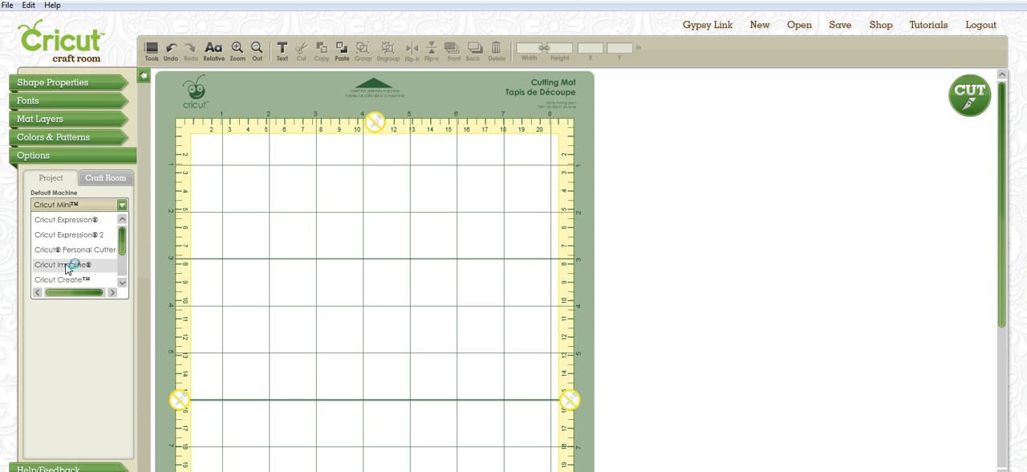
left_click(68, 269)
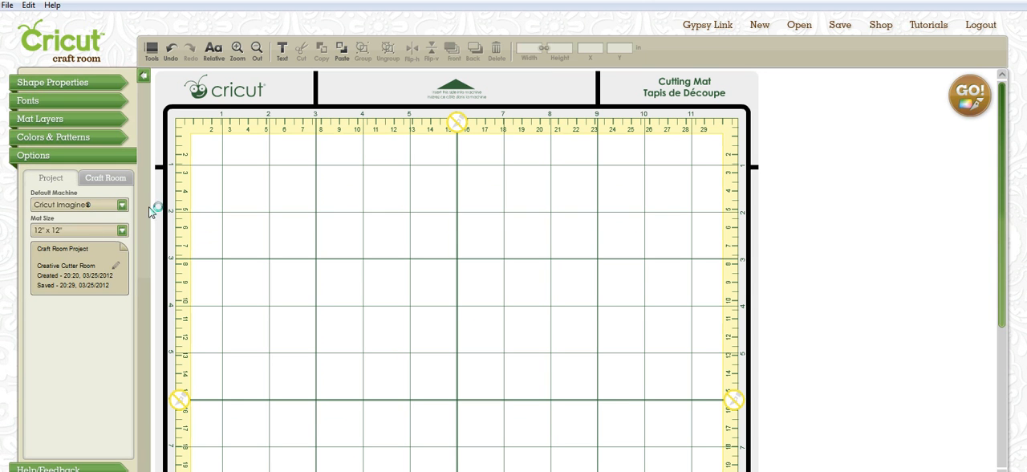
left_click(123, 206)
mouse_move(124, 241)
left_mouse_down()
mouse_move(127, 268)
mouse_move(131, 232)
left_mouse_up()
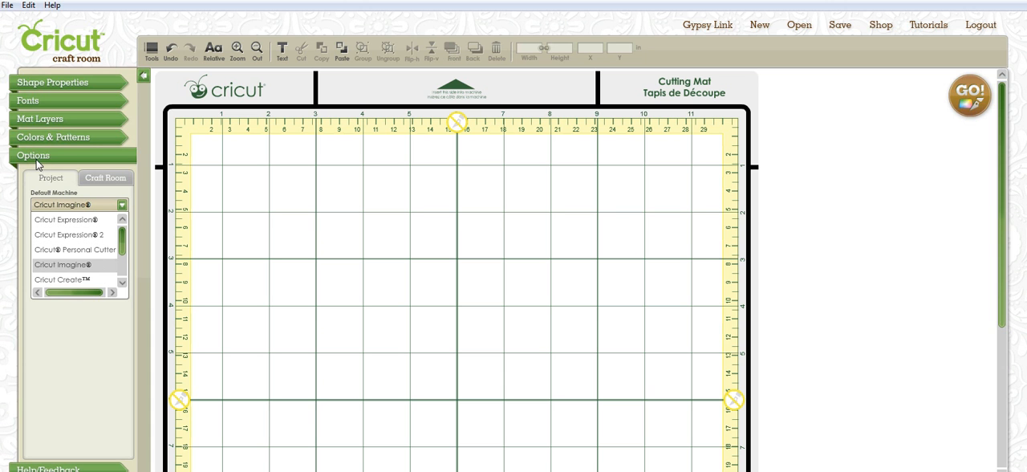
left_click(102, 186)
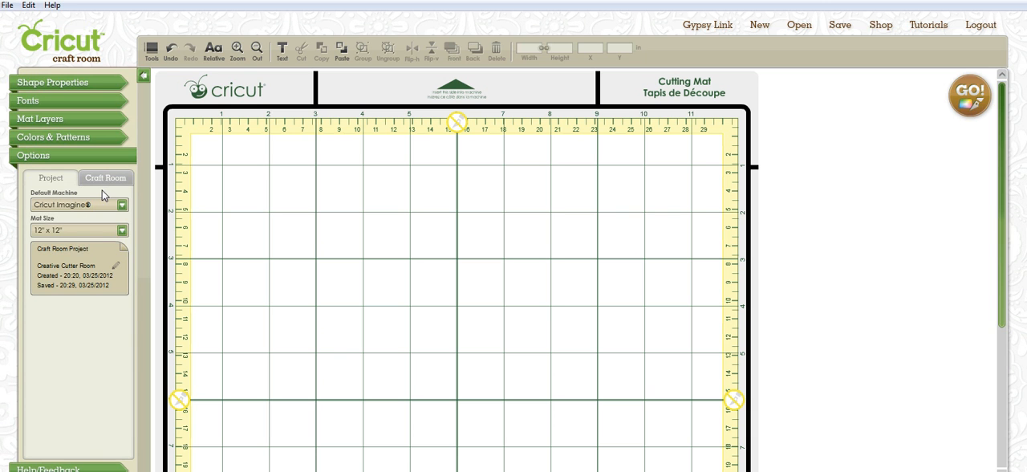
Adjust the Craft Room dial size down and up, finishing at 4.5 in.
left_click(110, 186)
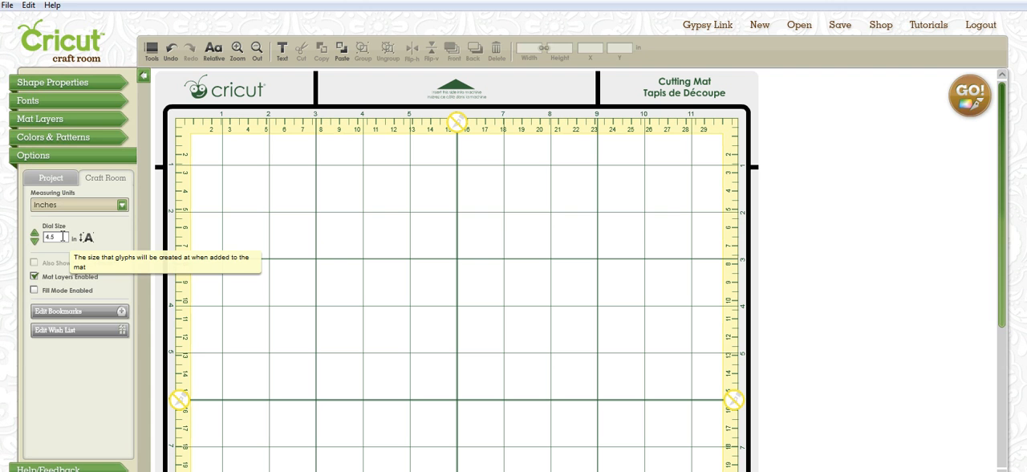
left_click(34, 242)
left_click(34, 241)
left_click(35, 242)
left_click(34, 242)
left_click(34, 242)
left_click(36, 234)
left_click(36, 233)
left_click(36, 234)
left_click(35, 234)
left_click(34, 242)
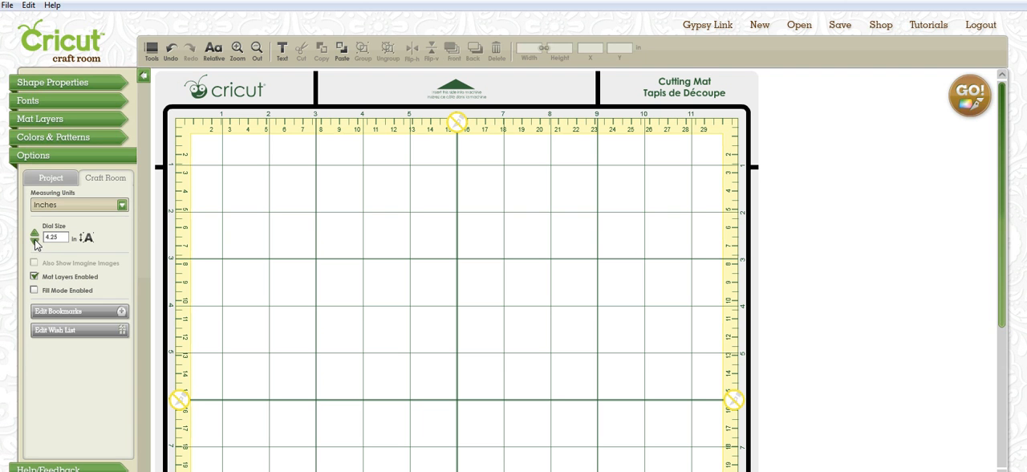
left_click(34, 233)
left_click(35, 233)
Open the cartridge image library, look over the pattern gallery, and display the mat layers.
left_click(268, 471)
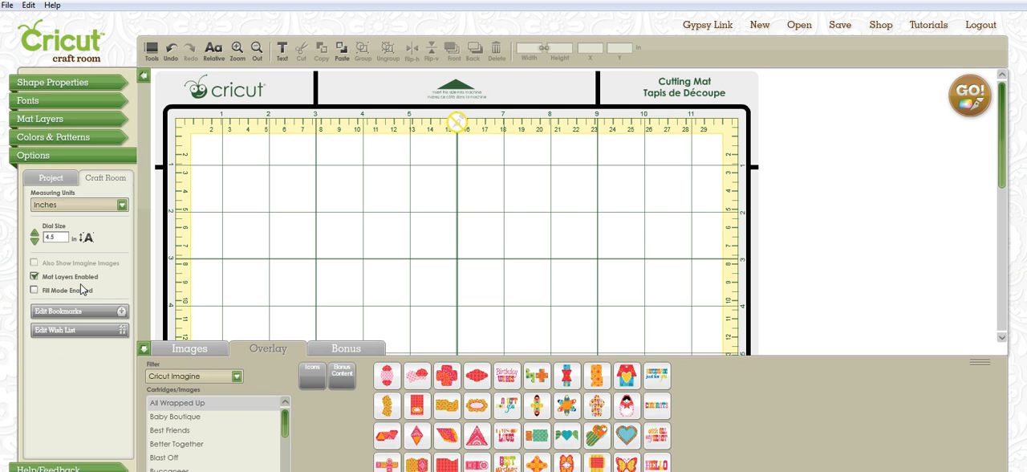
left_click(56, 181)
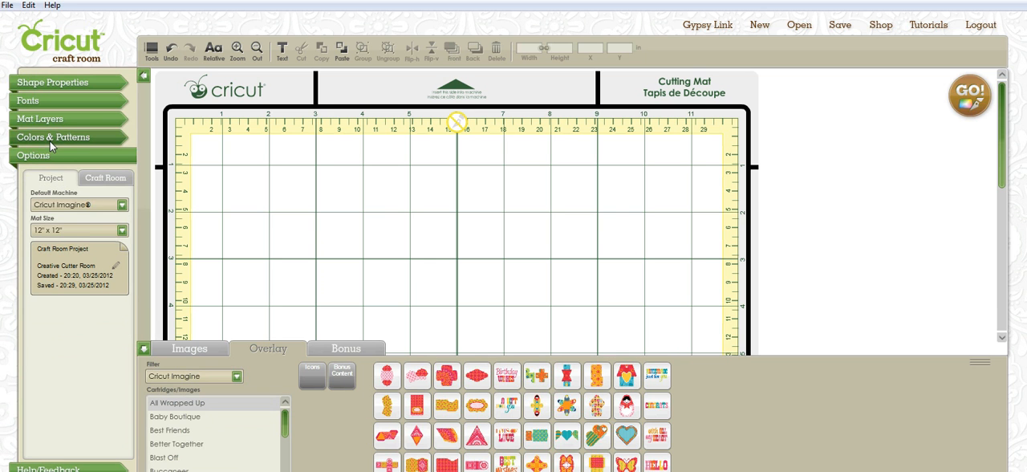
left_click(50, 138)
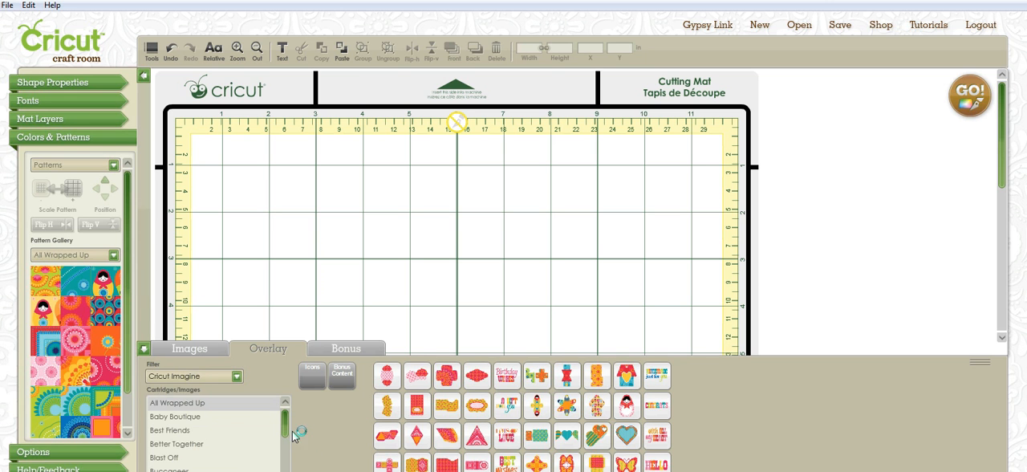
mouse_move(289, 431)
left_mouse_down()
mouse_move(286, 470)
mouse_move(287, 415)
left_mouse_up()
left_click(96, 118)
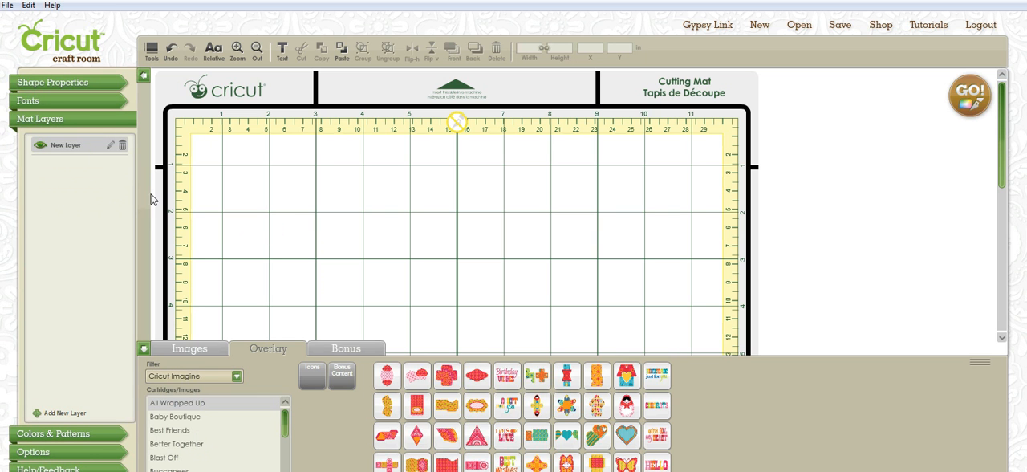
Filter the cartridge list in the overlay view to Craft Room Exclusives.
left_click(175, 349)
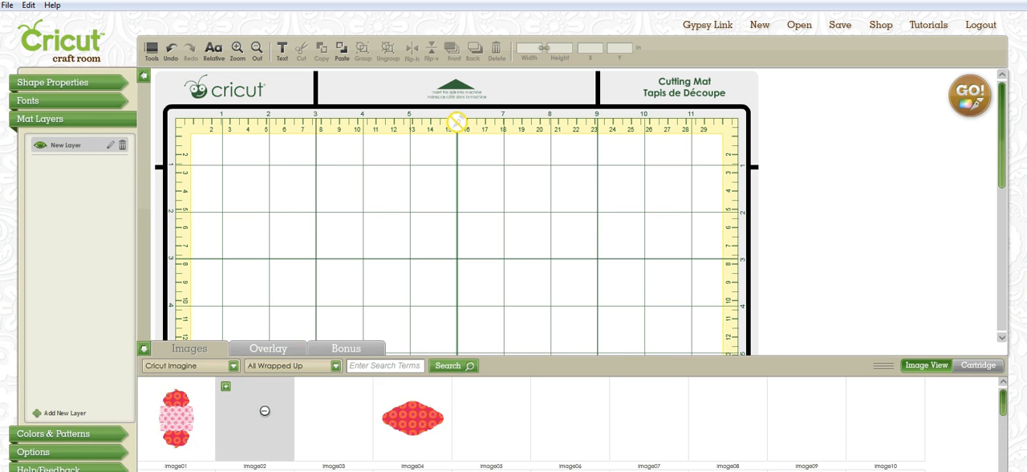
left_click(306, 382)
left_click(237, 376)
left_click(236, 377)
left_click(237, 376)
left_click_drag(238, 433, 242, 416)
left_click(221, 406)
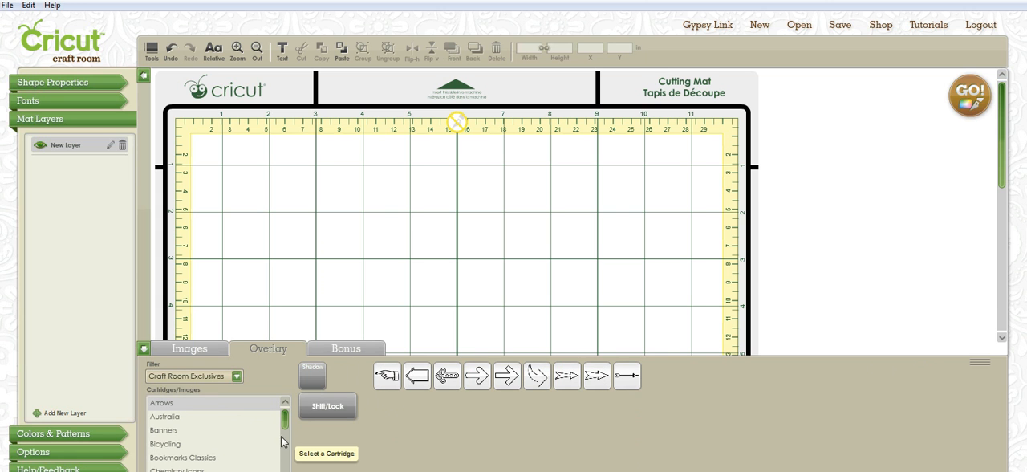
Load the Easter Magic cartridge's images.
scroll(285, 423, "down", 1)
left_click_drag(285, 423, 285, 437)
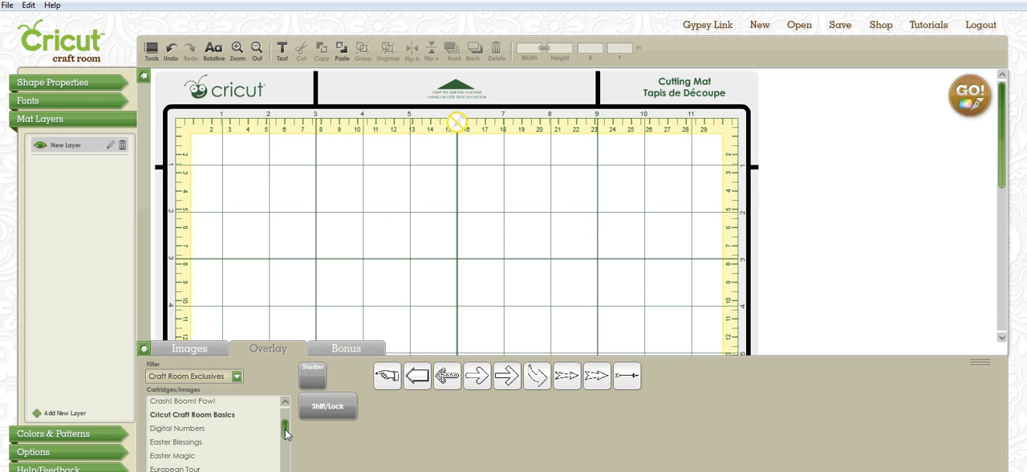
left_click(183, 455)
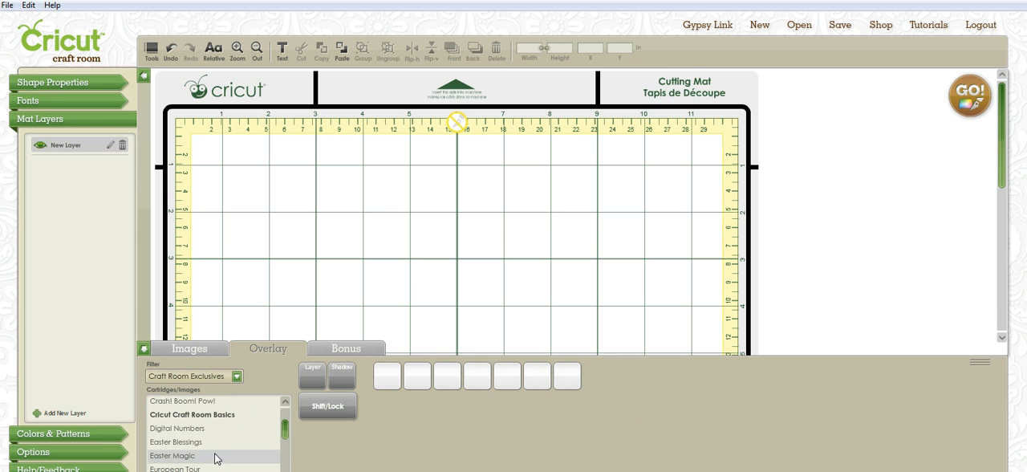
Load the images of the Gnomes and Mushrooms cartridge.
scroll(287, 440, "down", 1)
left_click_drag(286, 440, 285, 444)
scroll(285, 444, "down", 1)
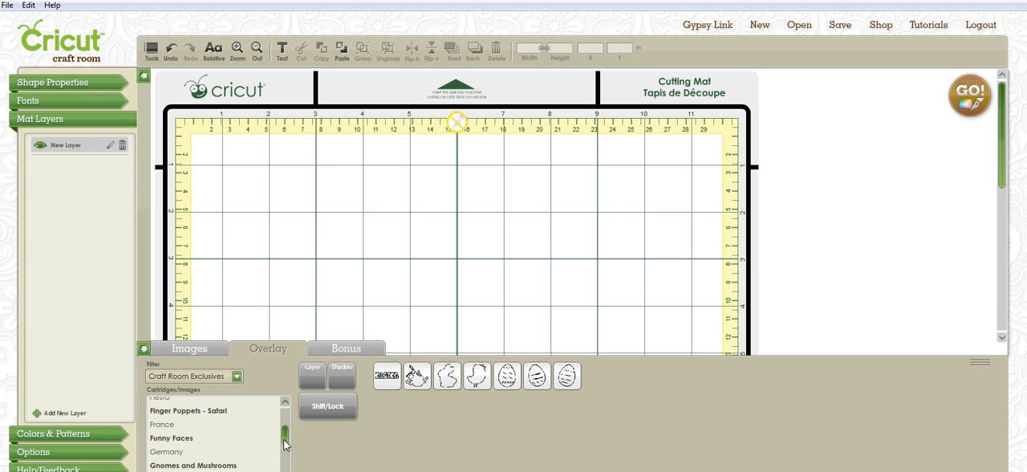
left_click(251, 464)
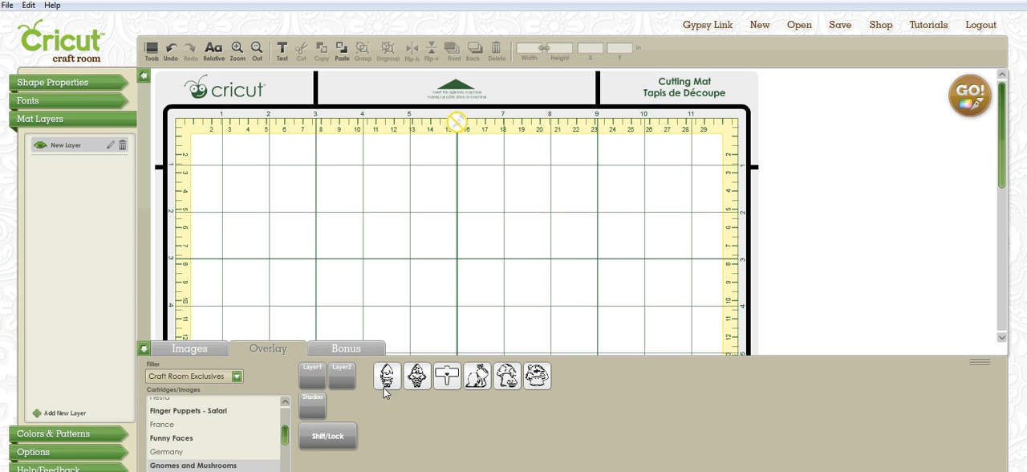
Add the shadow version of GnomeHim to the mat and move it to about X 0.59, Y 0.81 in.
mouse_move(386, 379)
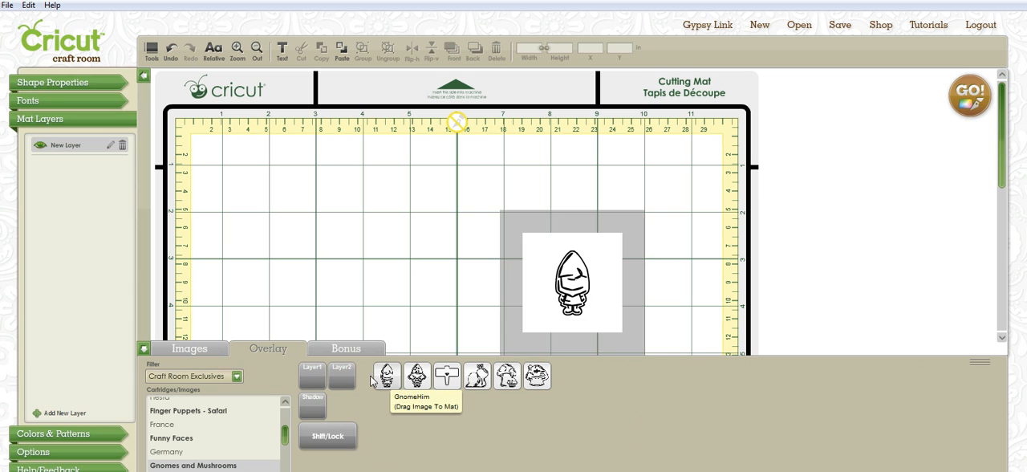
left_click(313, 405)
mouse_move(394, 384)
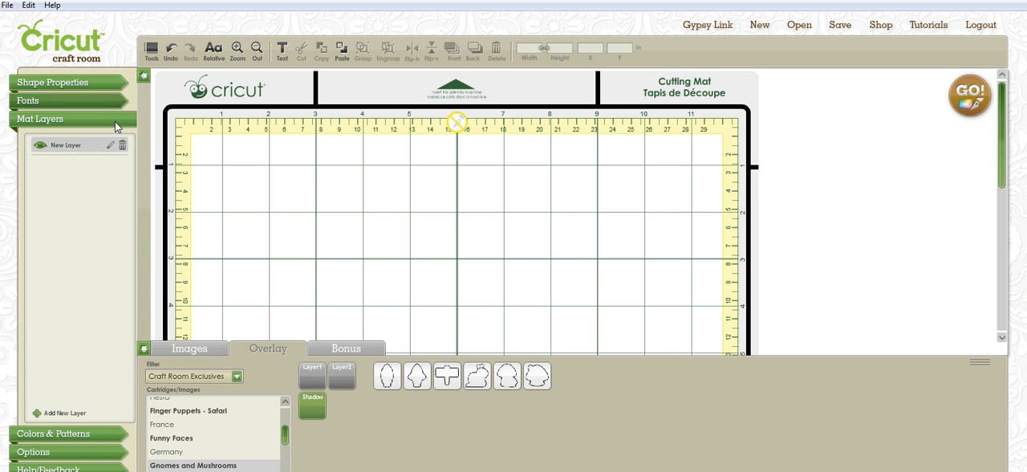
left_click(387, 375)
left_click_drag(244, 188, 269, 269)
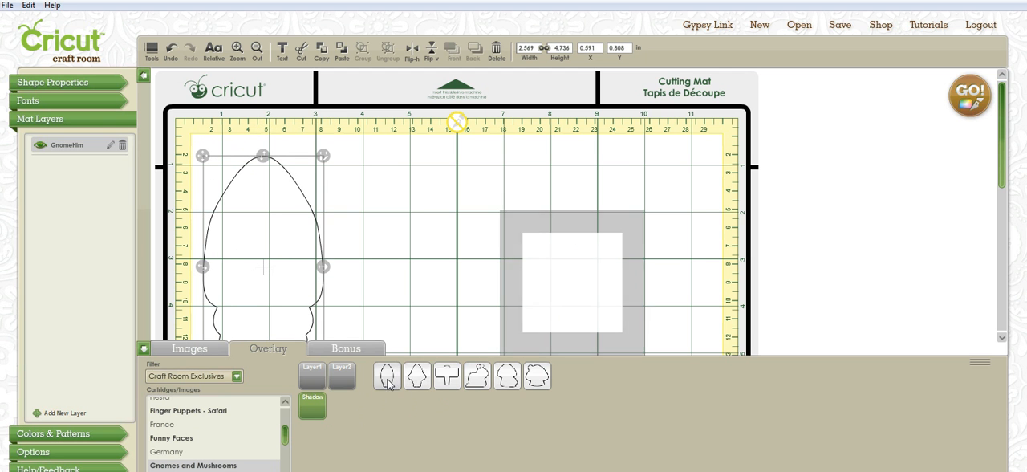
Add the regular GnomeHim image without shadow on a new layer and position it inside the shadow outline.
left_click(312, 405)
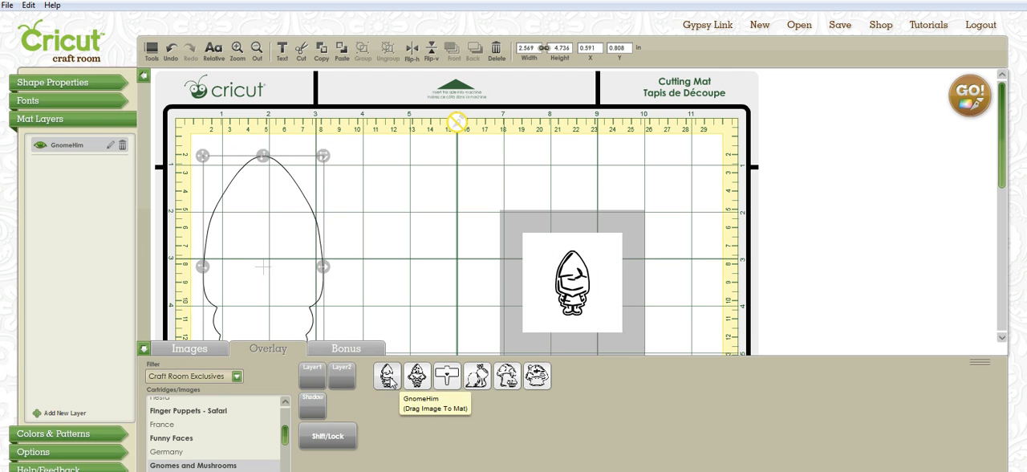
left_click(388, 376)
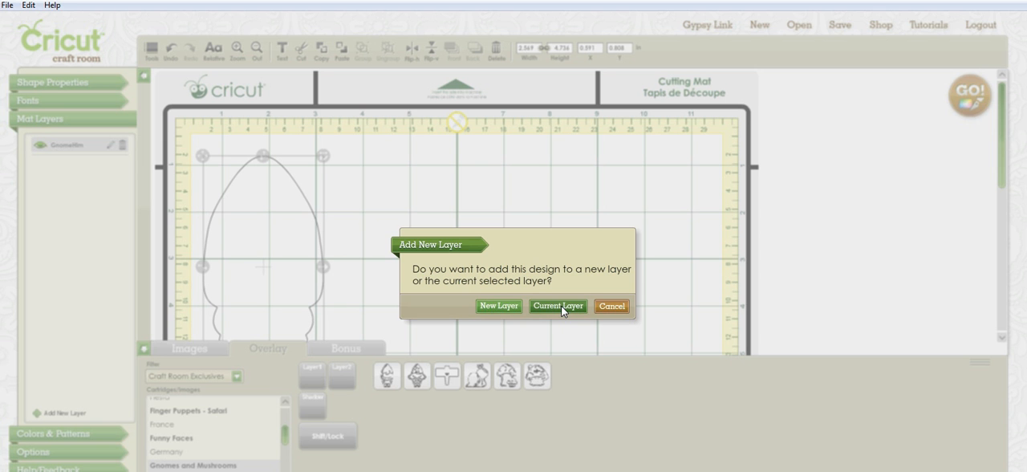
left_click(494, 305)
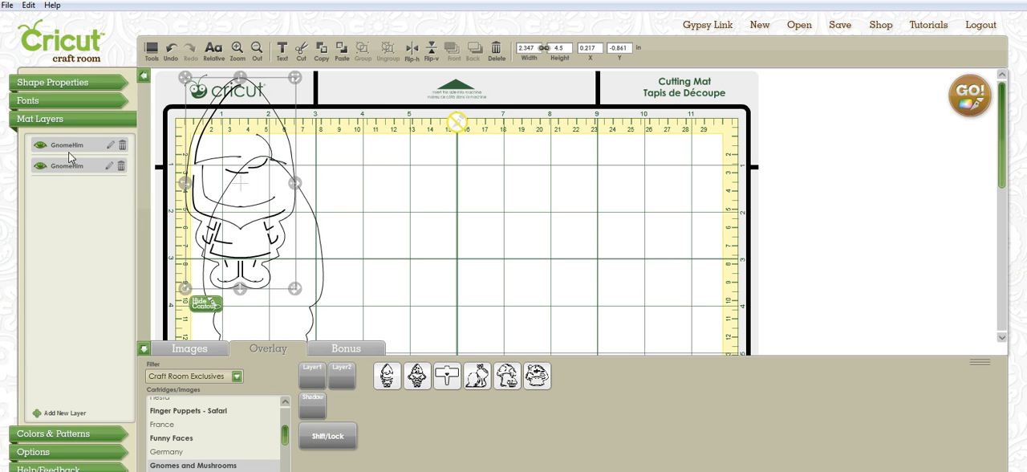
left_click_drag(292, 171, 313, 254)
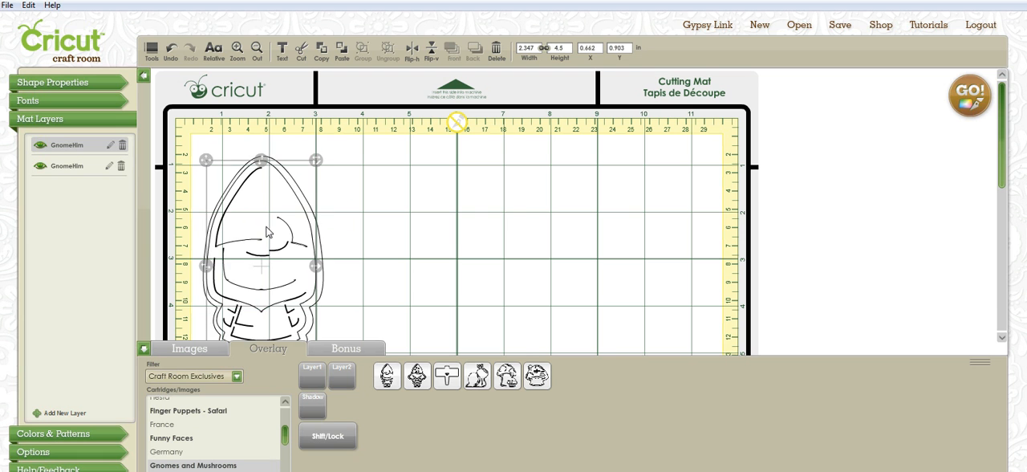
Move the detailed gnome beside its shadow, at about X 3.98, Y 0.93 in, and hide the shadow's layer.
left_click_drag(269, 229, 365, 226)
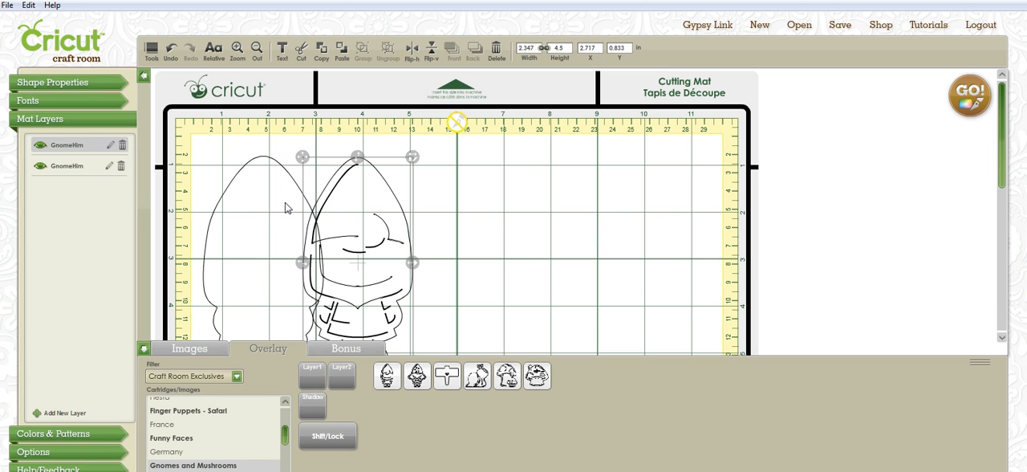
mouse_move(456, 264)
left_mouse_down()
mouse_move(435, 257)
mouse_move(437, 268)
left_mouse_up()
left_click(38, 168)
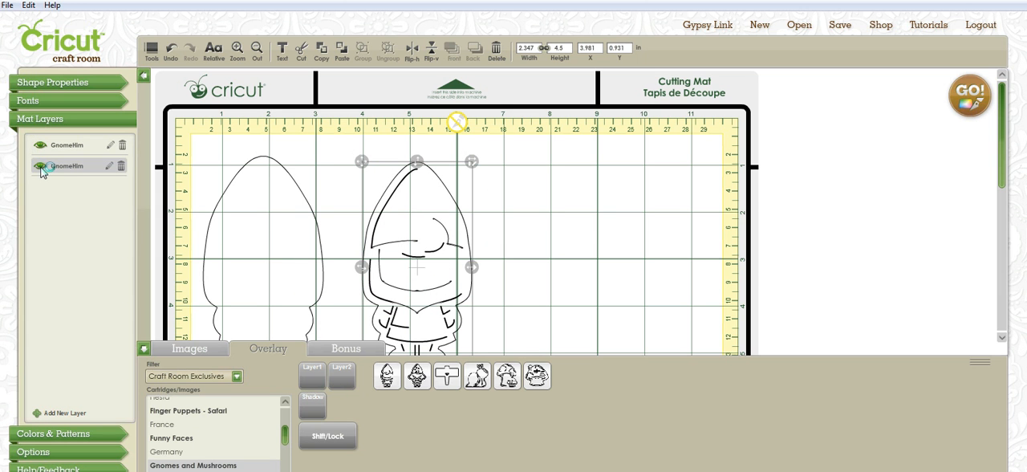
left_click(41, 167)
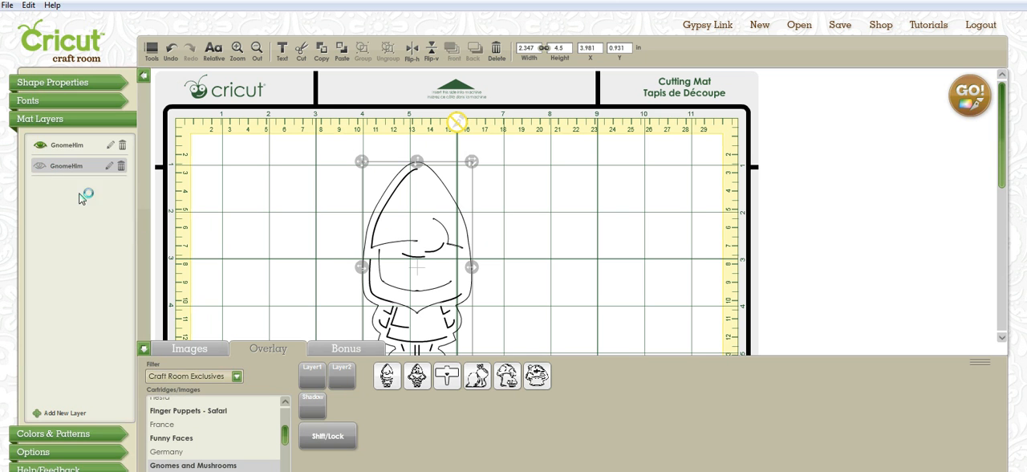
Move the detailed gnome to about X 1.01, Y 0.68 in and rename its layer "Layerv 1".
left_click_drag(427, 264, 195, 215)
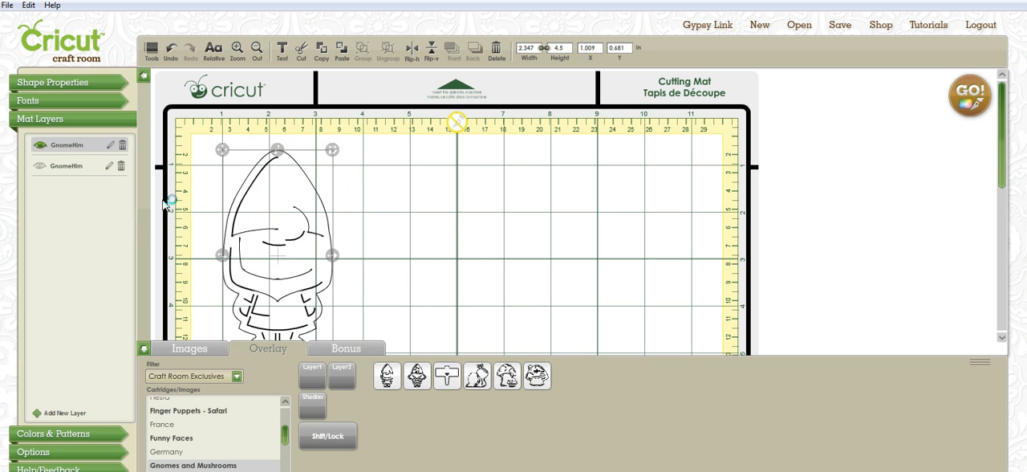
left_click(111, 147)
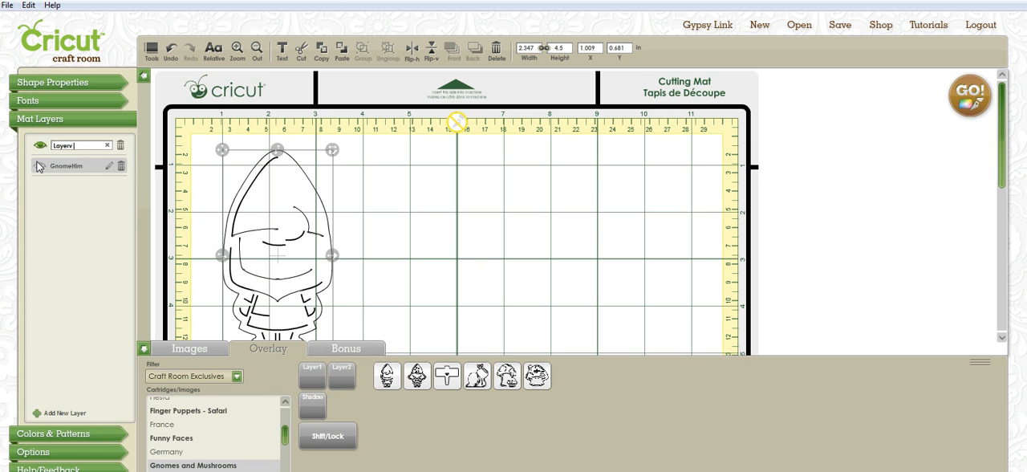
left_click(127, 143)
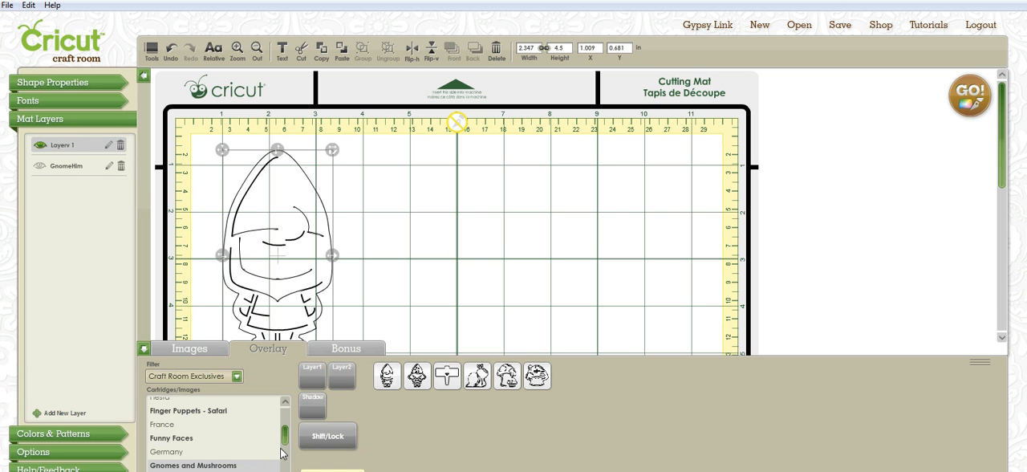
Load the character images of the Cricut Craft Room Basics cartridge to look at them.
mouse_move(287, 441)
left_mouse_down()
mouse_move(287, 421)
mouse_move(285, 432)
left_mouse_up()
left_click(233, 468)
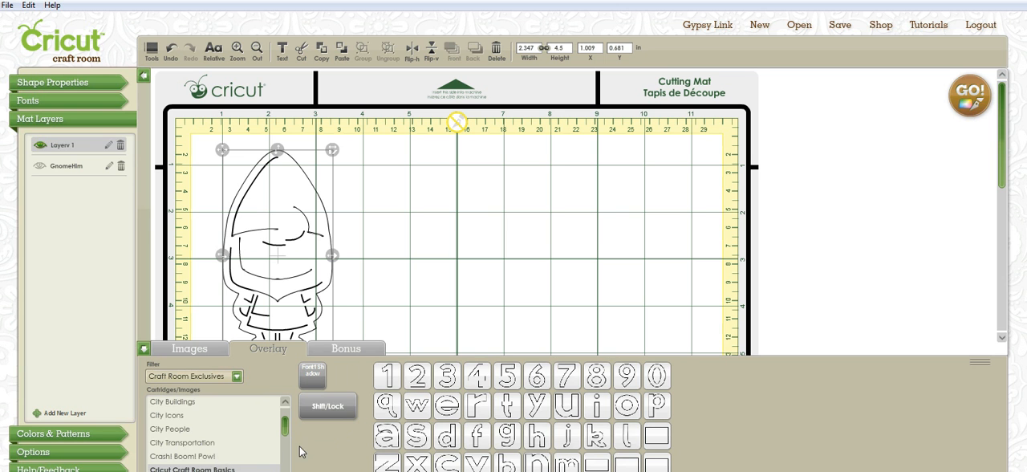
mouse_move(289, 429)
left_mouse_down()
mouse_move(289, 416)
mouse_move(292, 471)
mouse_move(300, 418)
left_mouse_up()
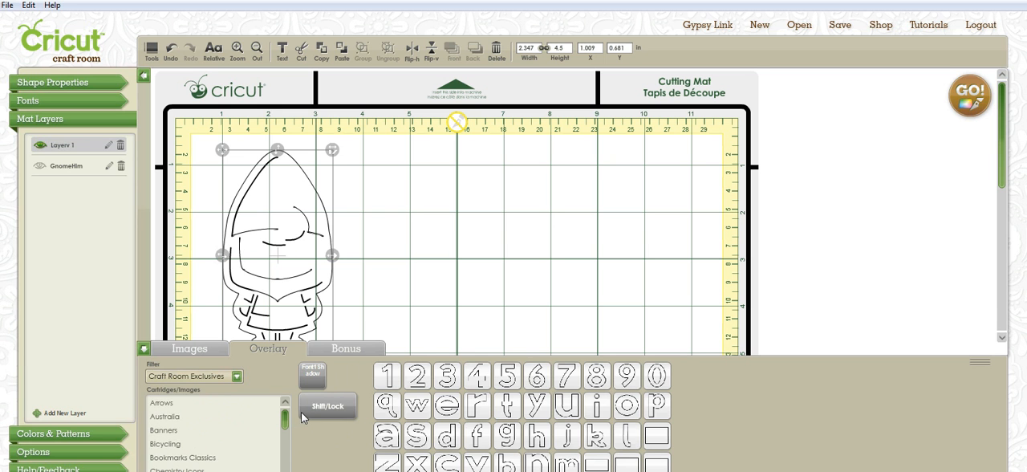
Filter the cartridges by Cricut Imagine and load the Enjoy the Seasons images.
left_click(237, 375)
left_click_drag(238, 431, 286, 455)
left_click(175, 434)
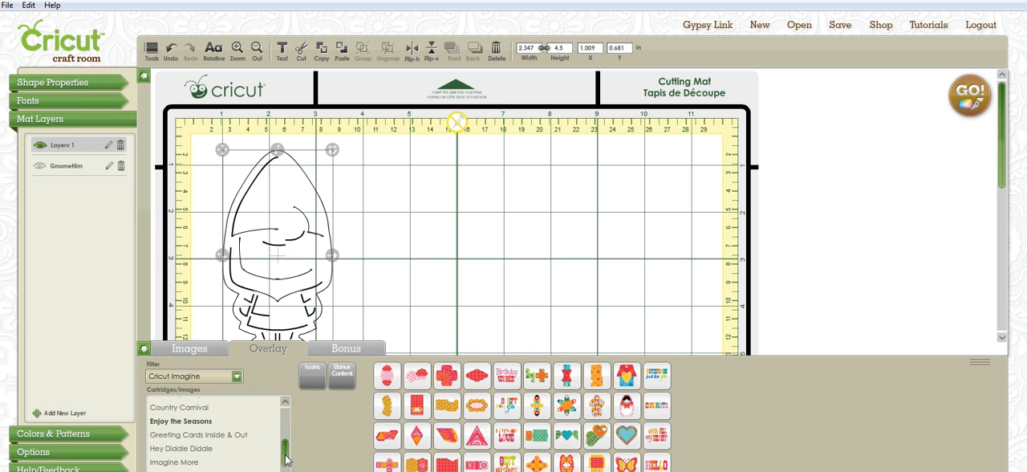
left_click(171, 422)
Examine the images of the Santa's Village cartridge, and set the cartridge filter back to Craft Room Exclusives.
scroll(233, 450, "down", 3)
left_click(231, 460)
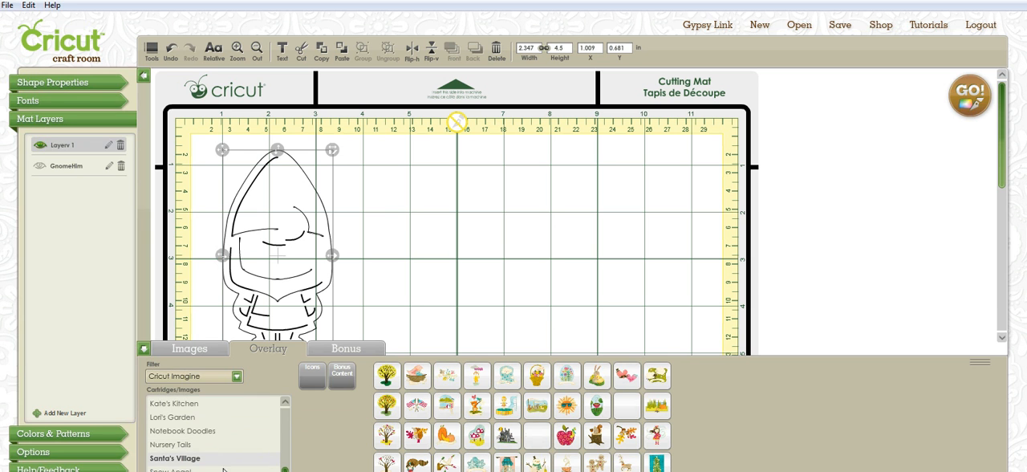
mouse_move(286, 471)
left_mouse_down()
mouse_move(293, 430)
mouse_move(286, 471)
left_mouse_up()
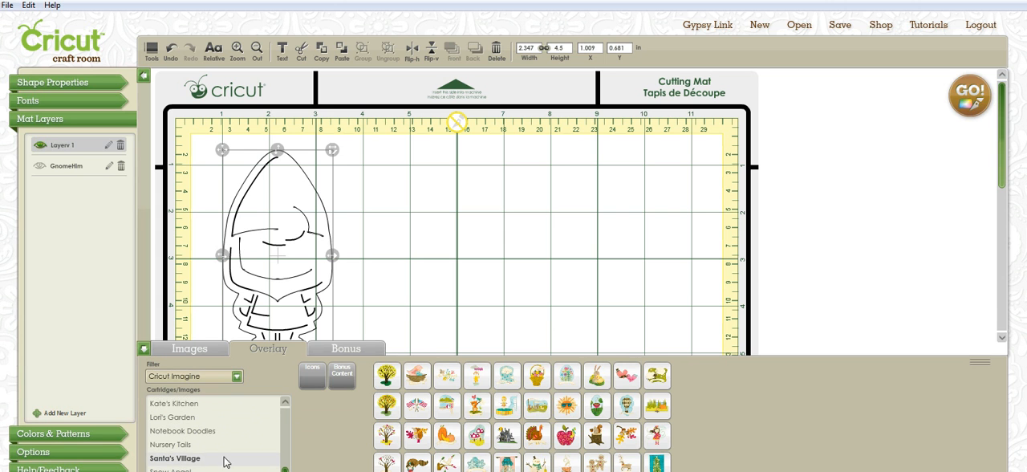
left_click(194, 459)
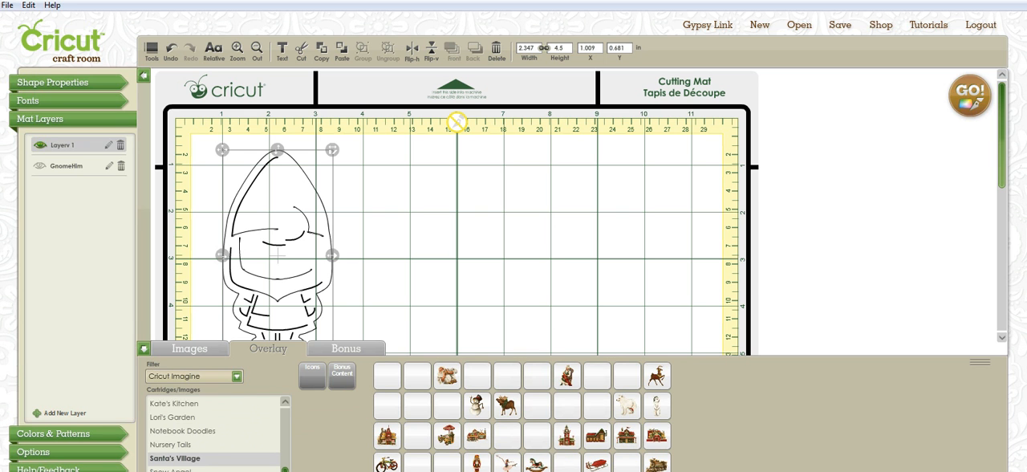
left_click_drag(286, 471, 299, 413)
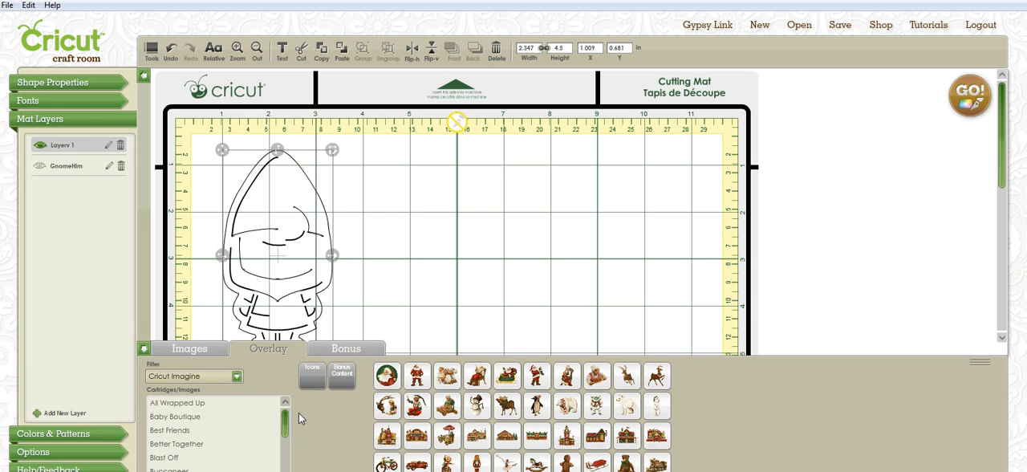
left_click(228, 377)
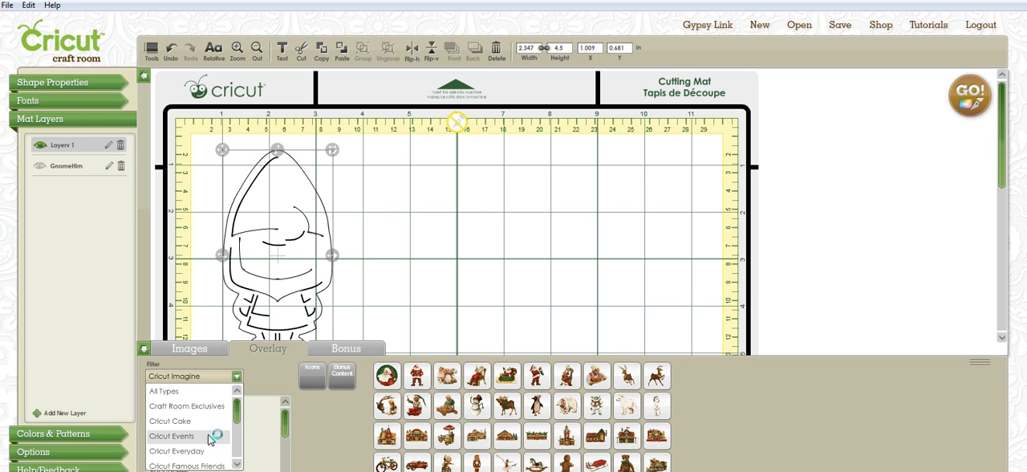
left_click(226, 406)
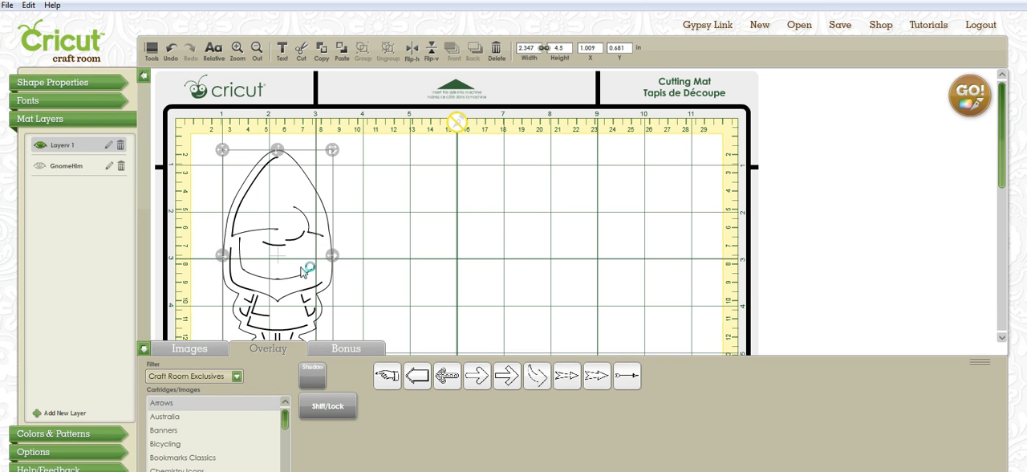
Add a text box reading "Gnomio" and move the gnome below it, to about X 1.77, Y 1.49 in.
left_click(29, 103)
left_click(103, 130)
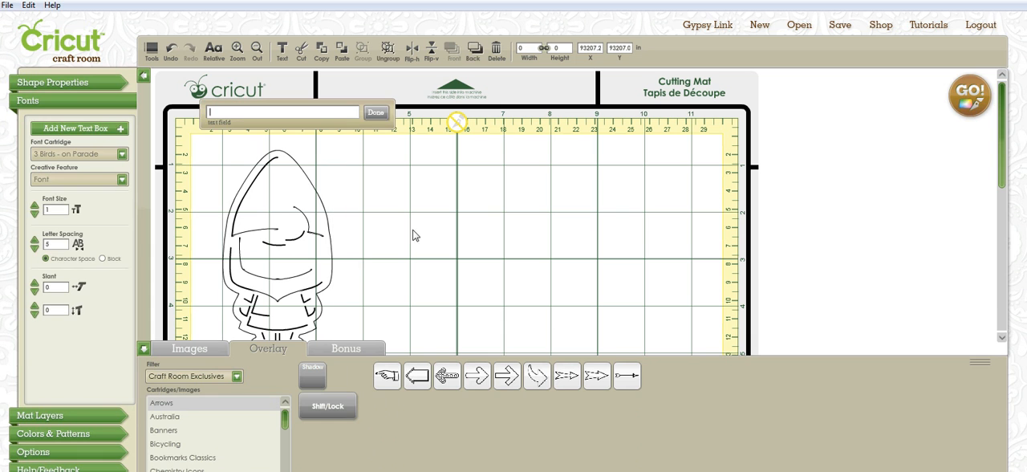
mouse_move(438, 380)
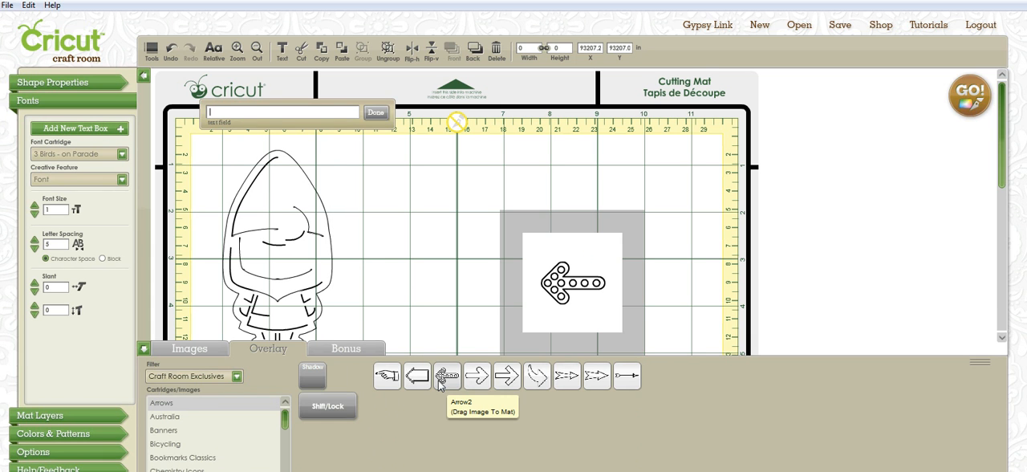
type("nor")
key("BackSpace")
key("BackSpace")
key("BackSpace")
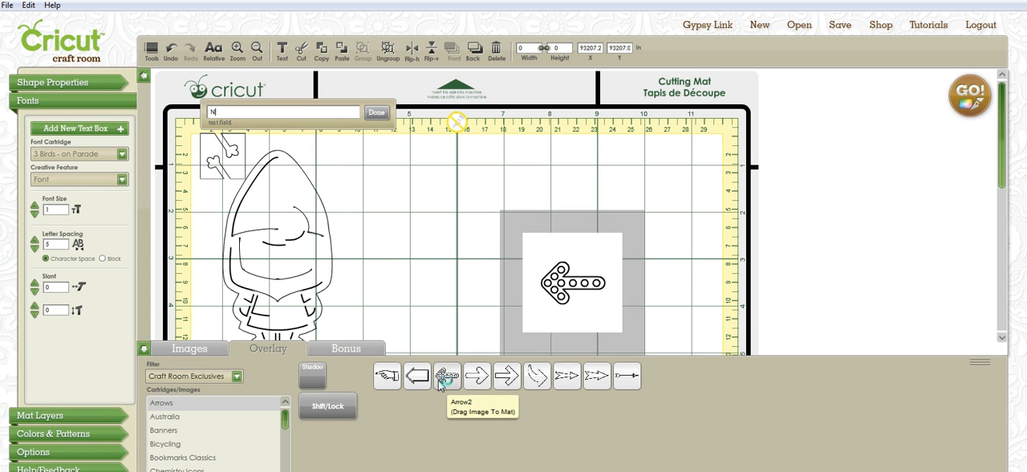
type("Gnon")
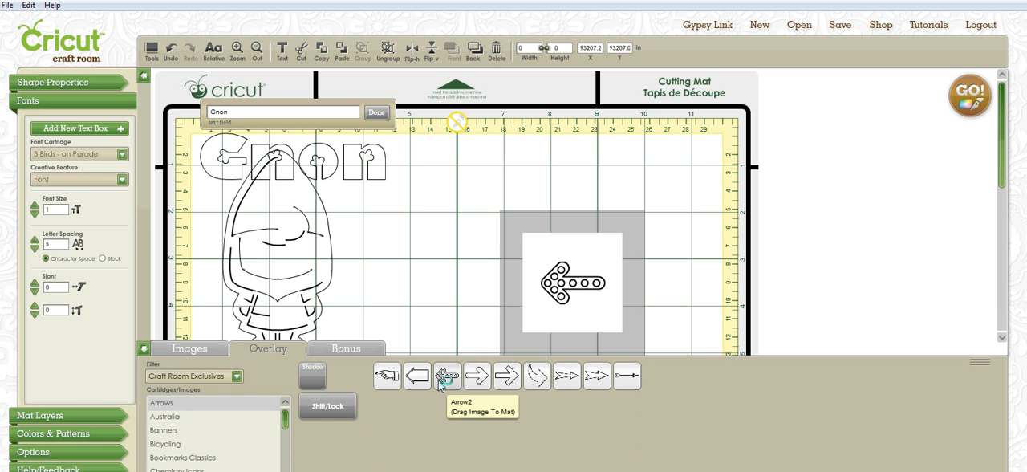
key("BackSpace")
type("mie")
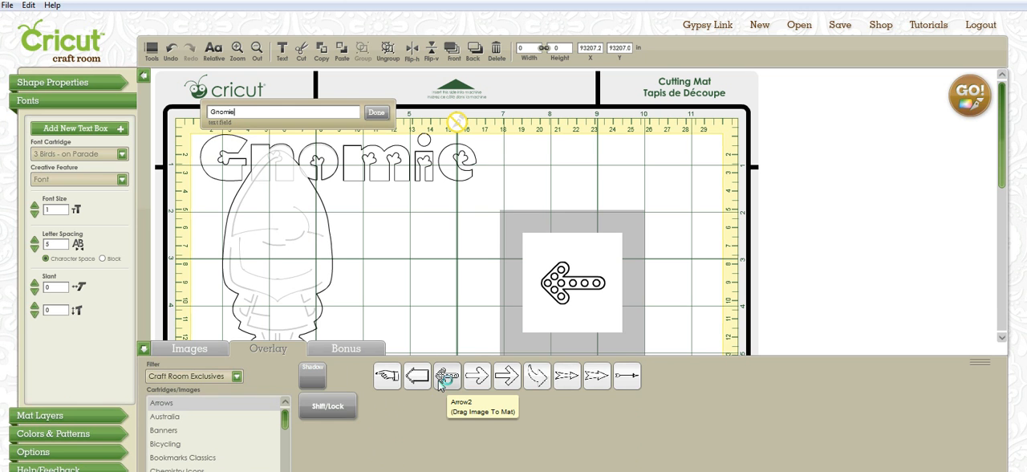
key("BackSpace")
type("o")
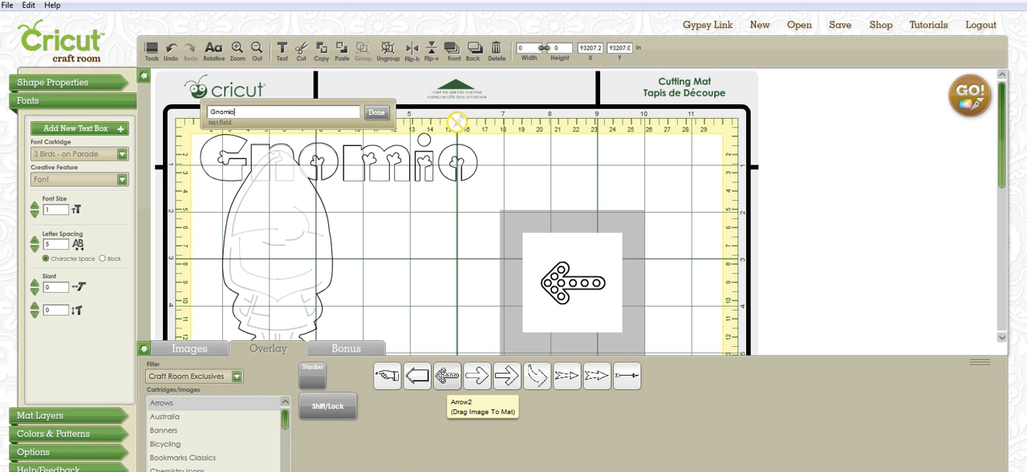
left_click(376, 112)
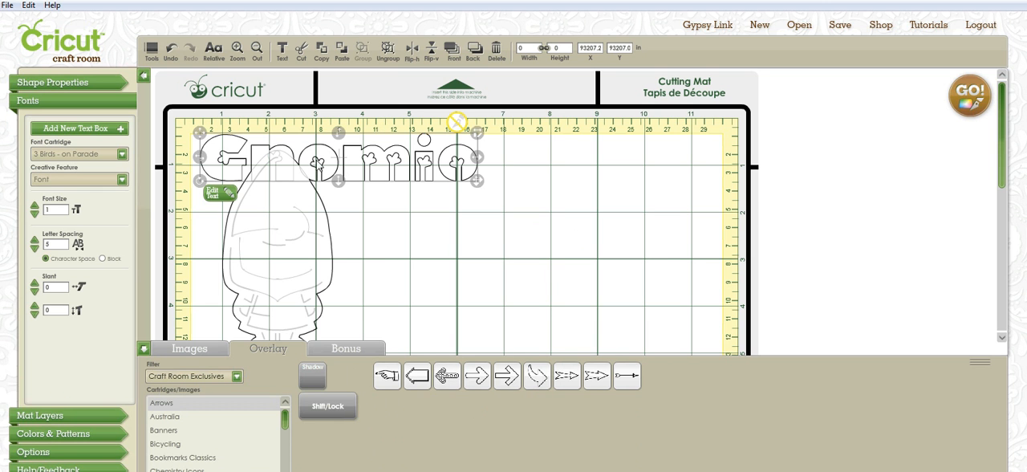
left_click_drag(321, 232, 353, 264)
left_click(225, 165)
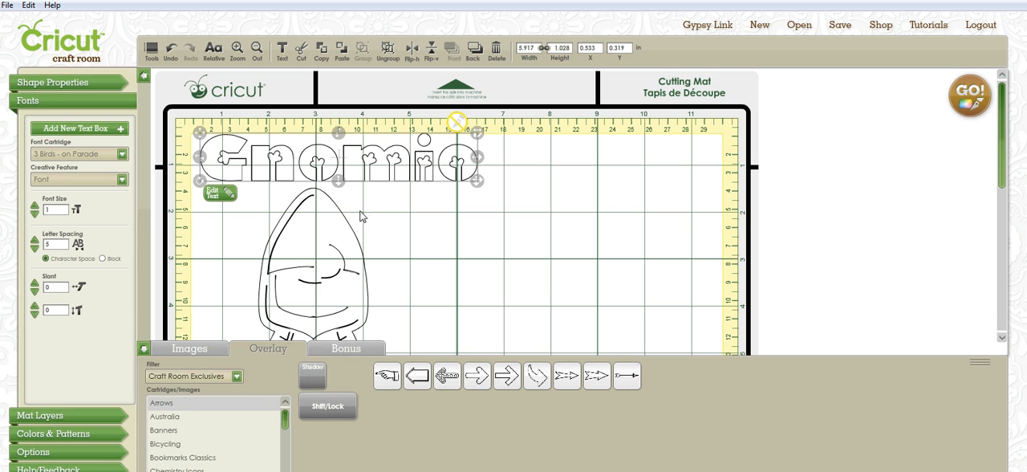
left_click(199, 353)
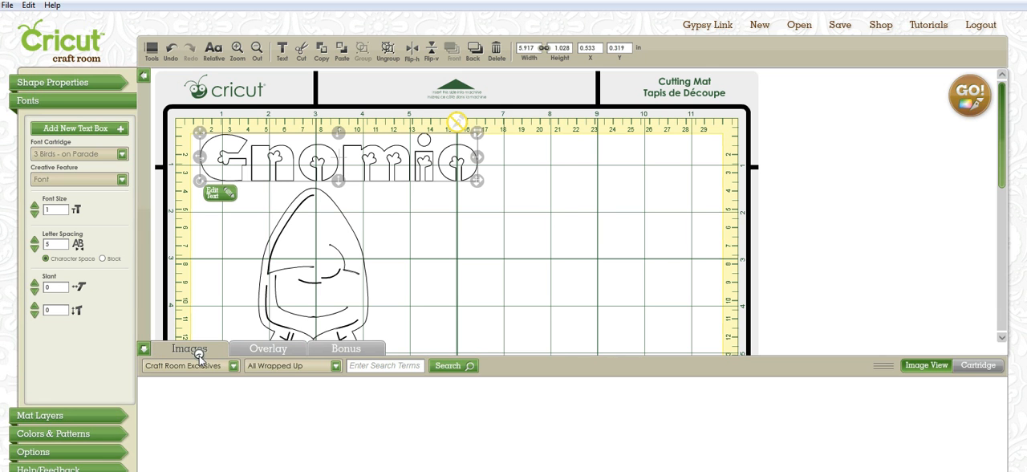
left_click(263, 349)
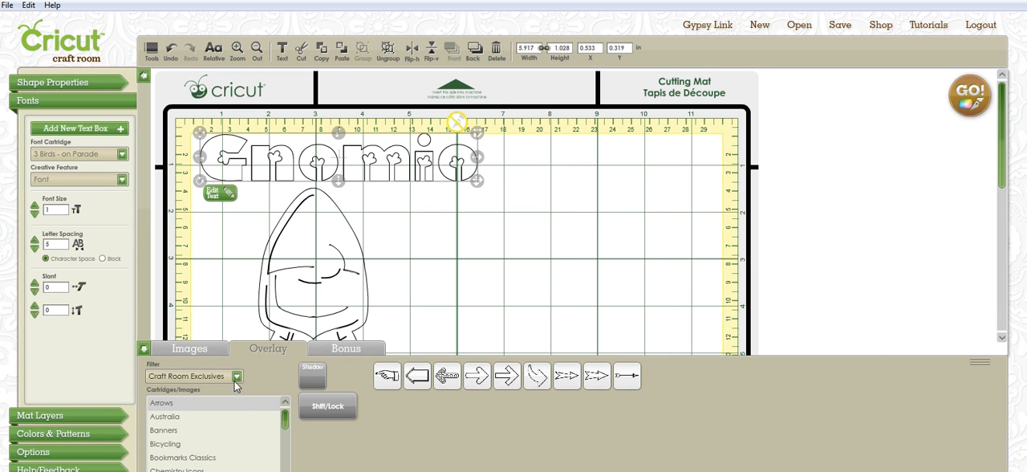
left_click(236, 379)
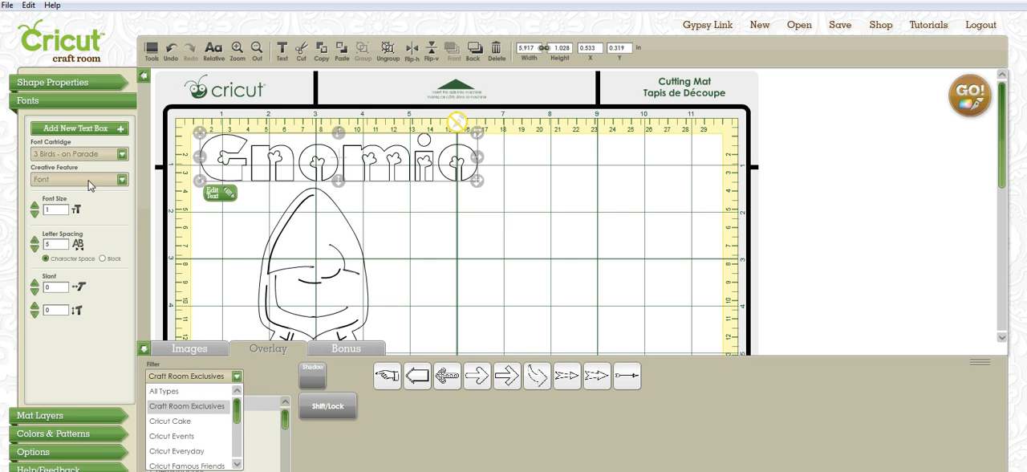
left_click(76, 415)
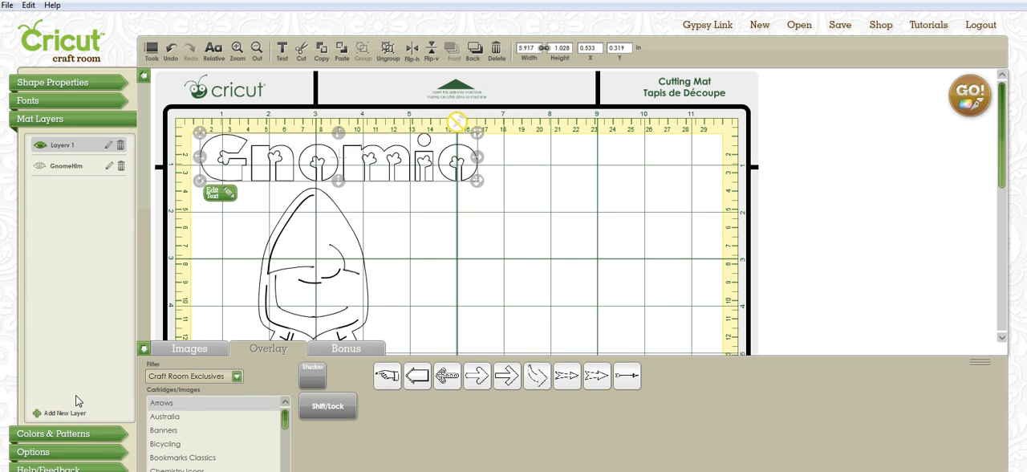
Fill the "Gnomio" text and the gnome with blue from the All Wrapped Up color palette.
left_click(69, 438)
left_click(112, 166)
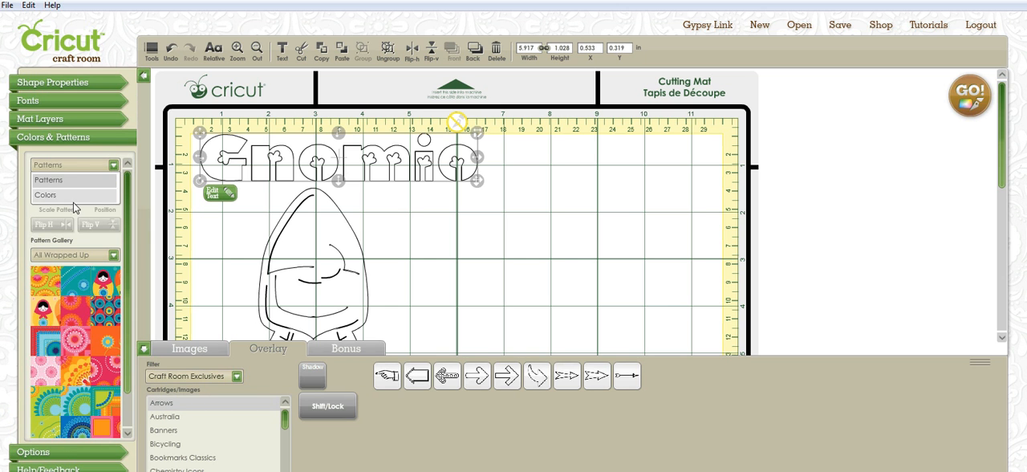
left_click(79, 196)
left_click(87, 229)
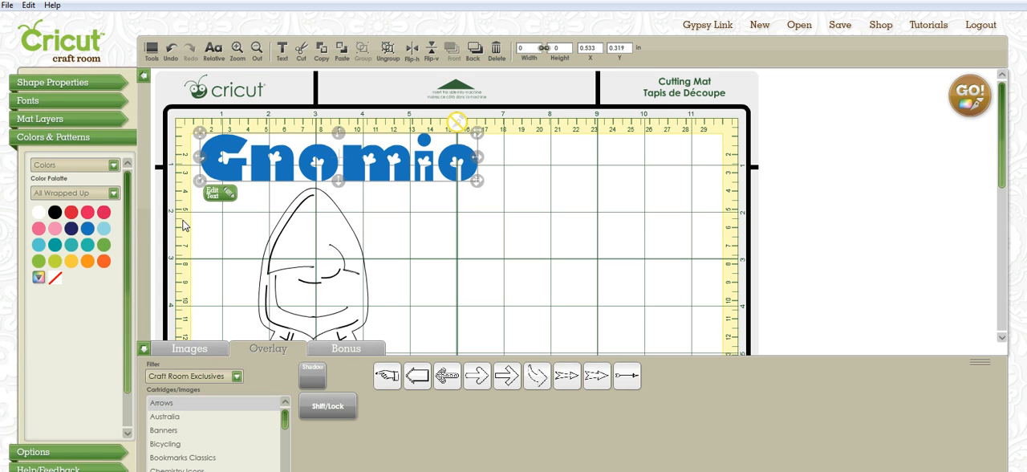
left_click(302, 245)
left_click(329, 163)
Move the text over the gnome, to about X 0.62, Y 1.58 in, and undo a further move above it.
left_click_drag(212, 157, 215, 216)
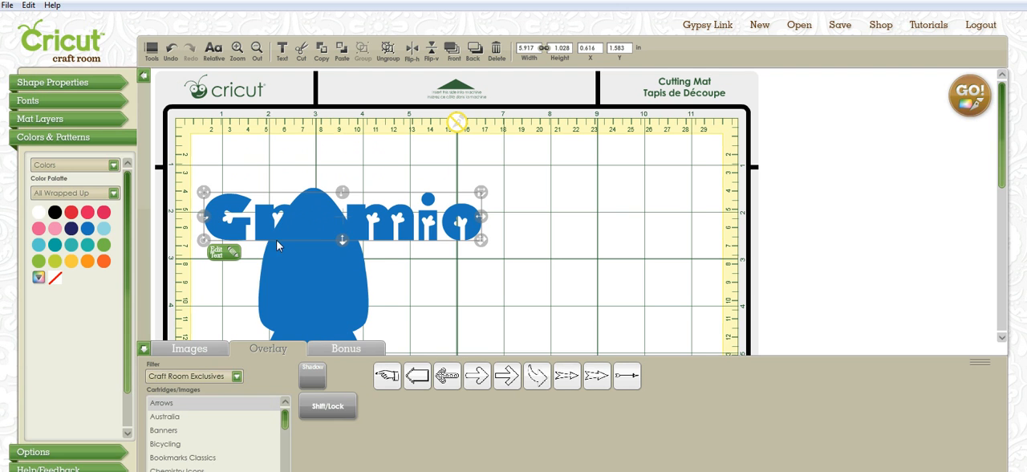
left_click_drag(227, 206, 264, 152)
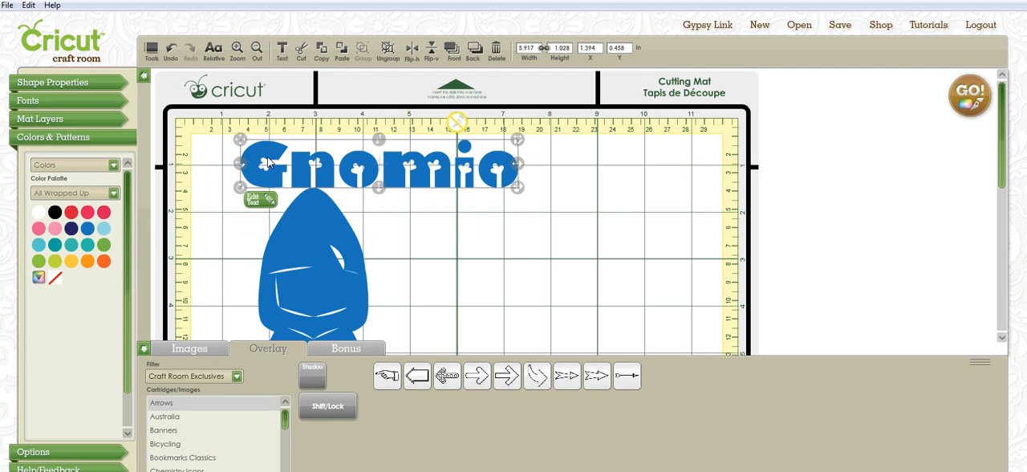
left_click(172, 49)
Delete the blue gnome and the "Gnomio" text from the mat.
left_click(309, 293)
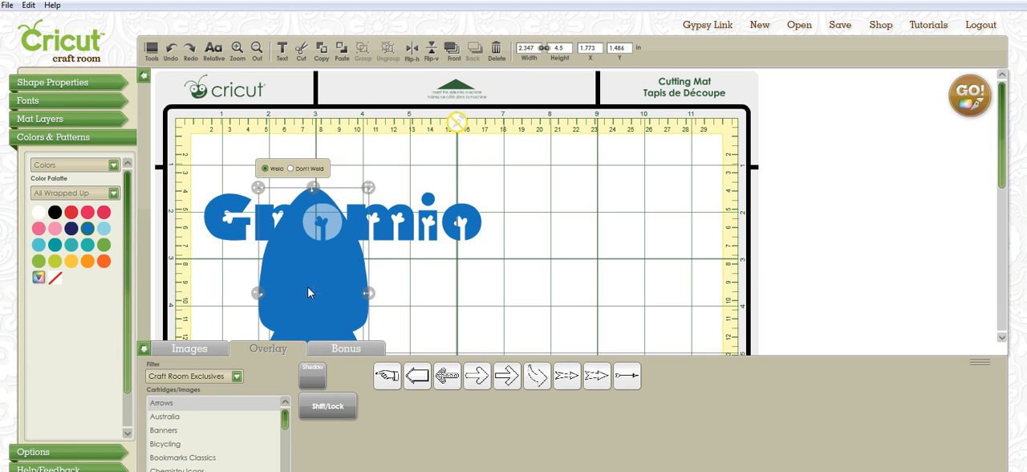
key("Delete")
left_click(356, 243)
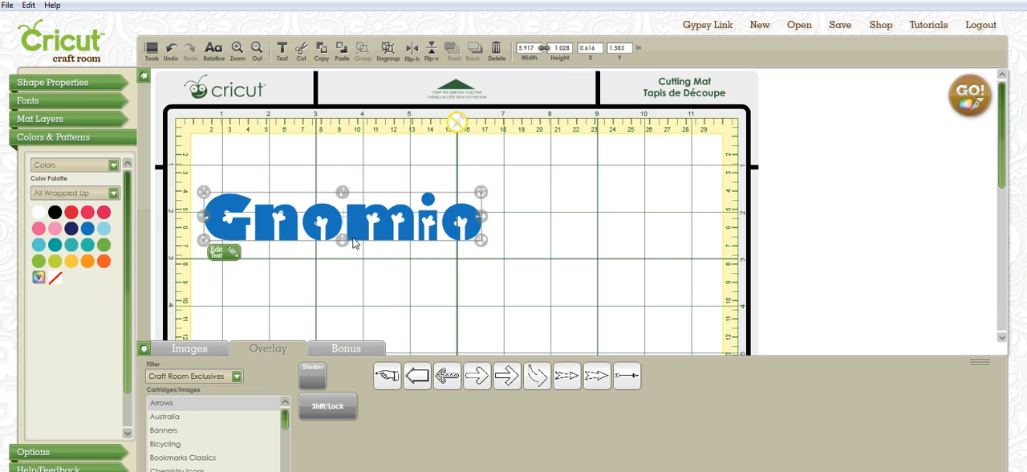
key("Delete")
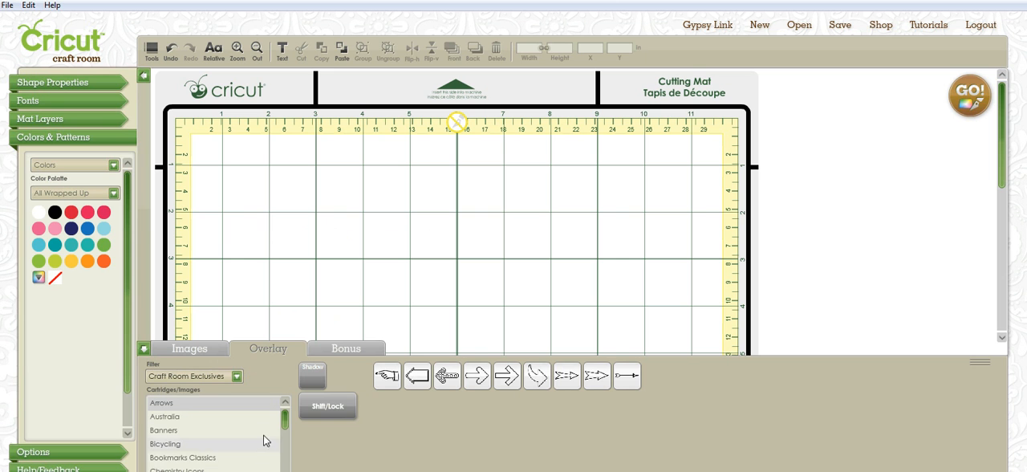
Add GnomeHim from the Gnomes and Mushrooms cartridge to the mat and move it to about X 1.05, Y 1.47 in.
left_click_drag(284, 424, 289, 446)
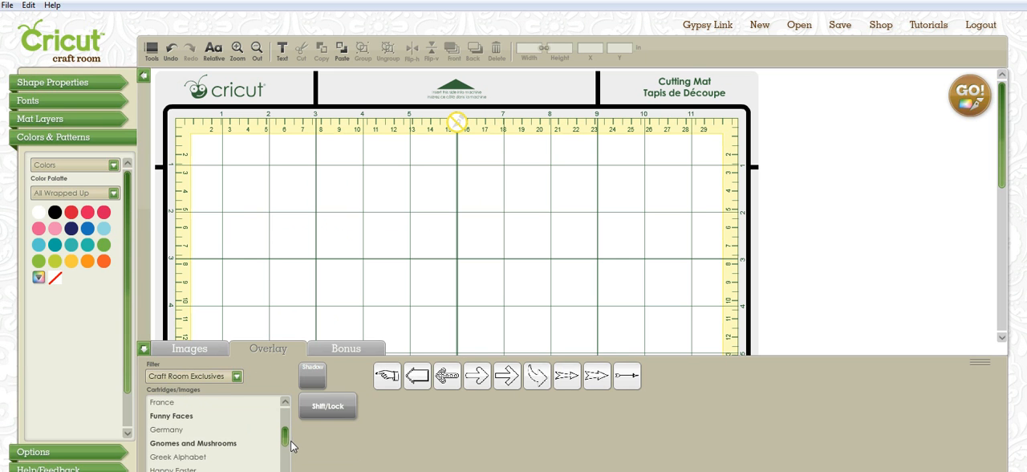
left_click(232, 443)
left_click(387, 377)
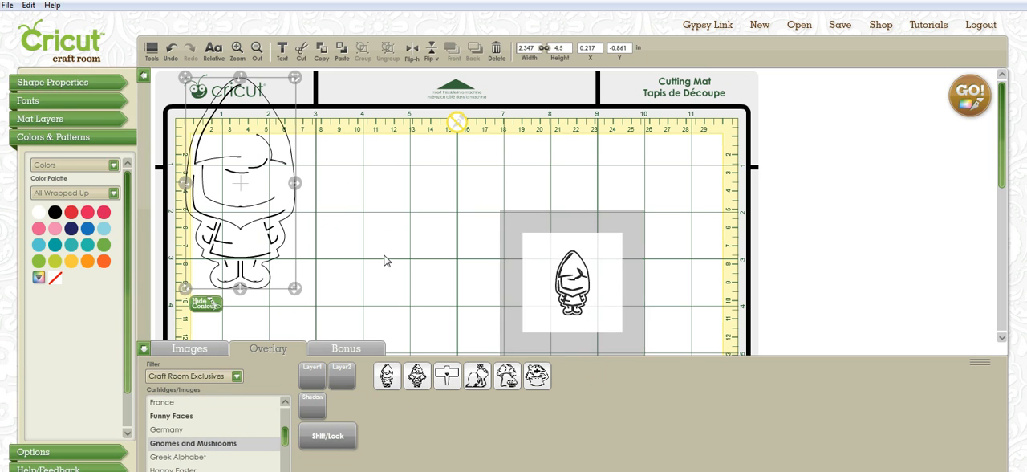
left_click_drag(233, 180, 273, 300)
Add the second gnome image to the current layer, overlap it with the first gnome at about X 0.91, Y 1.47 in, and choose Don't Weld.
left_click(419, 378)
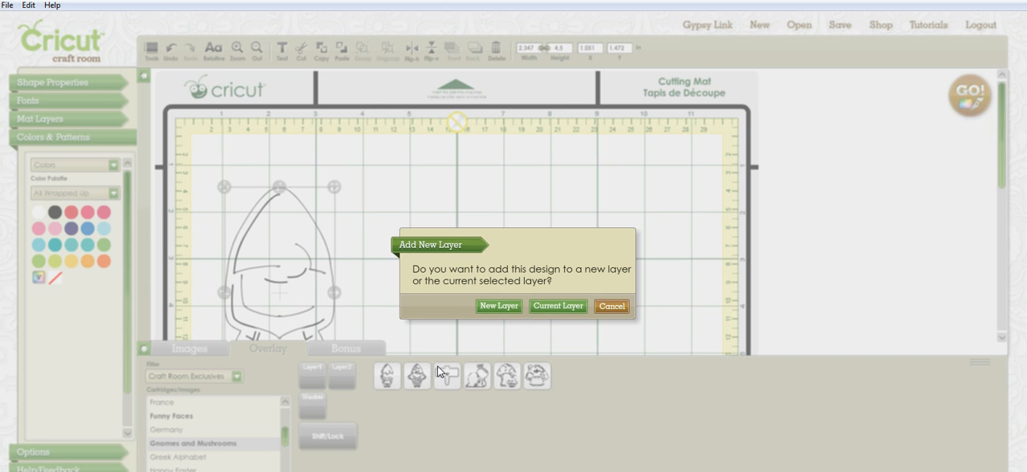
left_click(554, 305)
left_click_drag(253, 138, 314, 243)
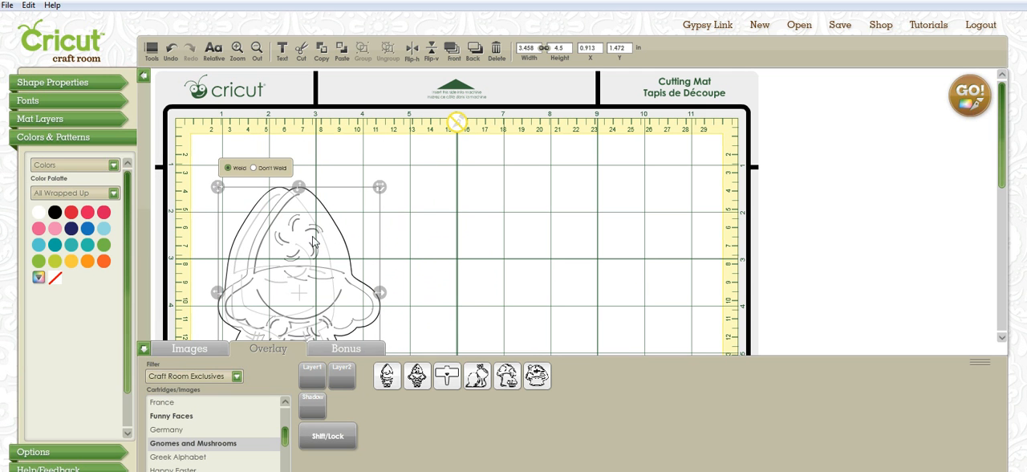
left_click(253, 167)
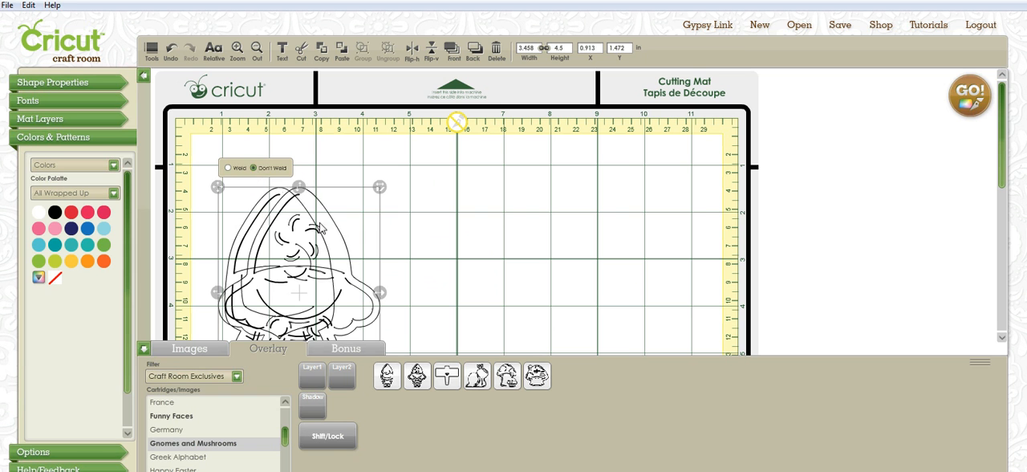
Move the second gnome to about X 1.16, Y 1.53 in and fill it with pinkish red from the All Wrapped Up palette.
left_click_drag(325, 245, 303, 266)
left_click(104, 212)
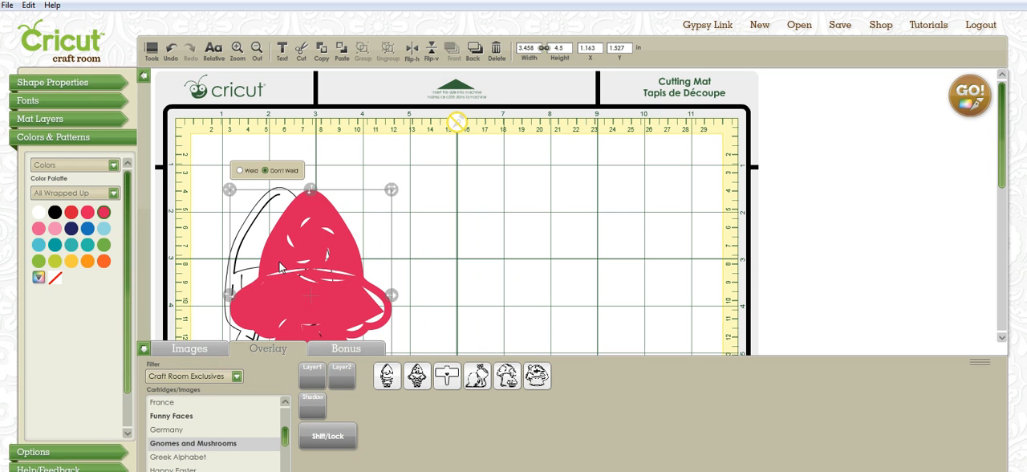
Move the pinkish red gnome to about X 5.44, Y 1.49 in and switch its fill type between Colors and Patterns, ending on Patterns.
left_click_drag(284, 265, 485, 262)
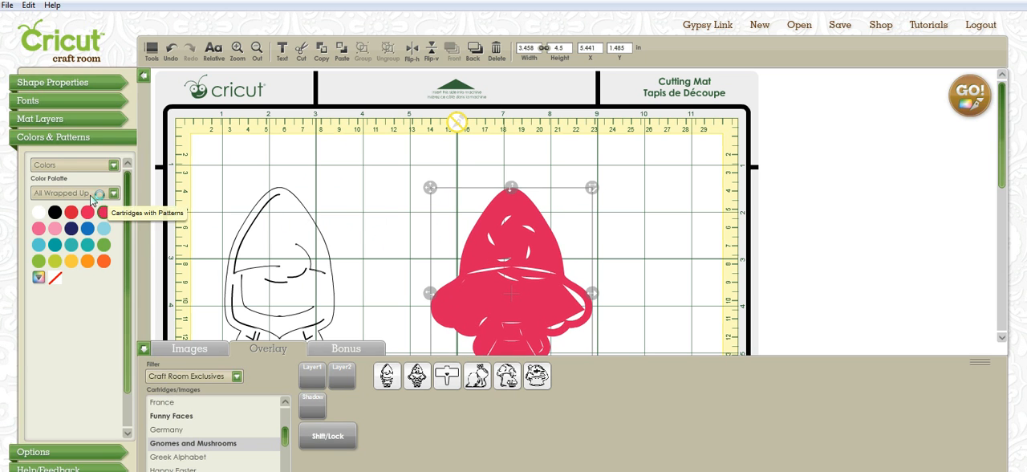
left_click(114, 166)
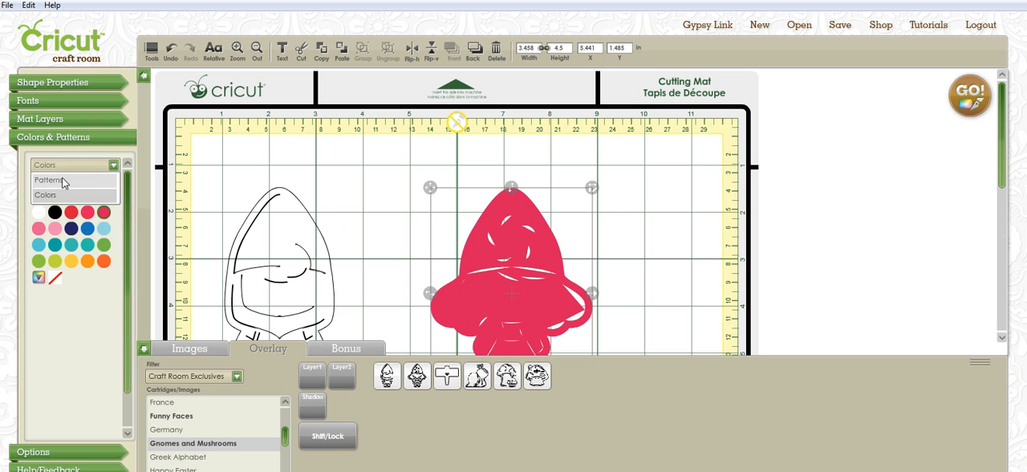
left_click(62, 179)
left_click(114, 165)
left_click(88, 194)
left_click(114, 165)
left_click(81, 180)
left_click(113, 166)
left_click(69, 194)
left_click(114, 165)
left_click(68, 182)
Look over the mat layers, set the font cartridge to All Mixed Up and examine its available creative features.
left_click(52, 119)
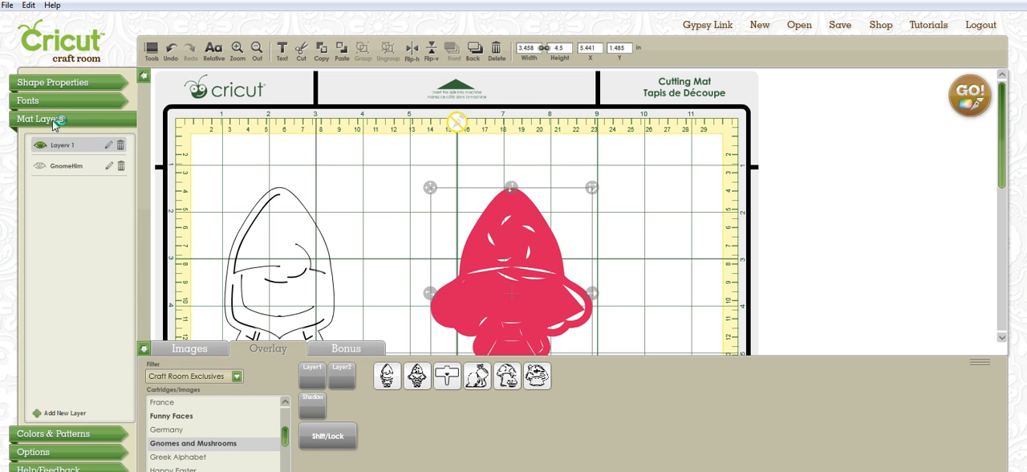
left_click(40, 105)
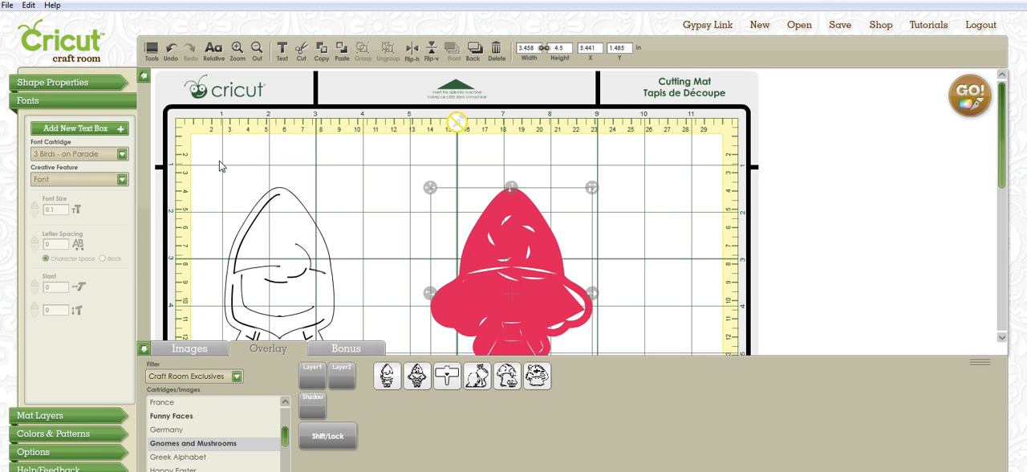
left_click(121, 153)
left_click(121, 153)
left_click(121, 181)
left_click(121, 181)
left_click(123, 155)
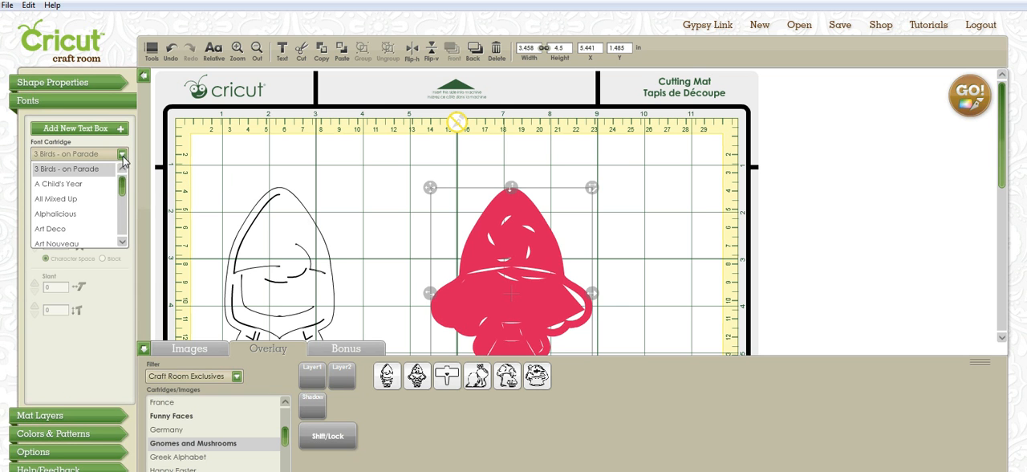
left_click(78, 200)
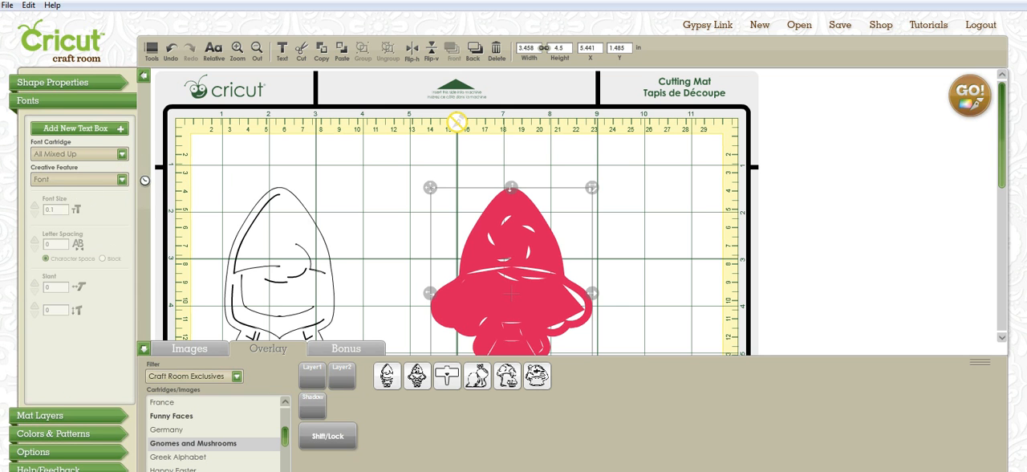
left_click(122, 181)
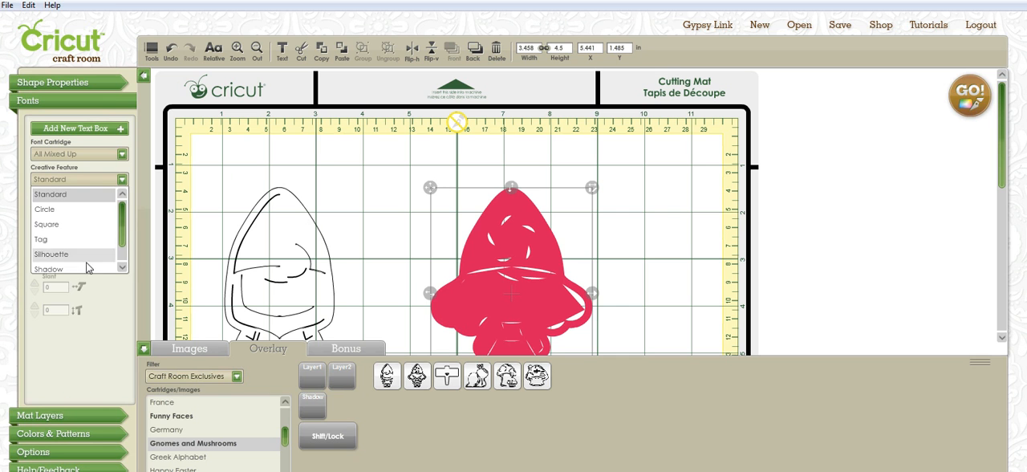
scroll(125, 261, "down", 2)
left_click(122, 179)
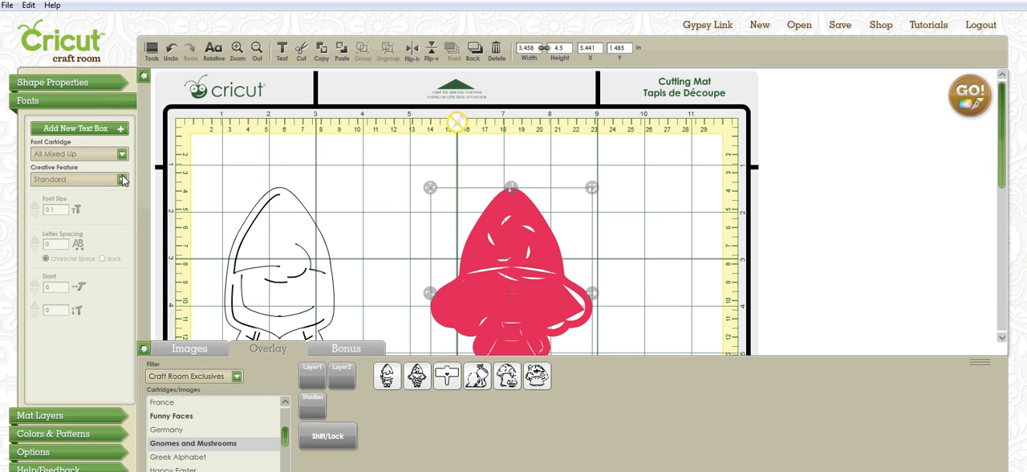
Rotate the red gnome to 20 and set its horizontal slant to 12.
left_click(87, 82)
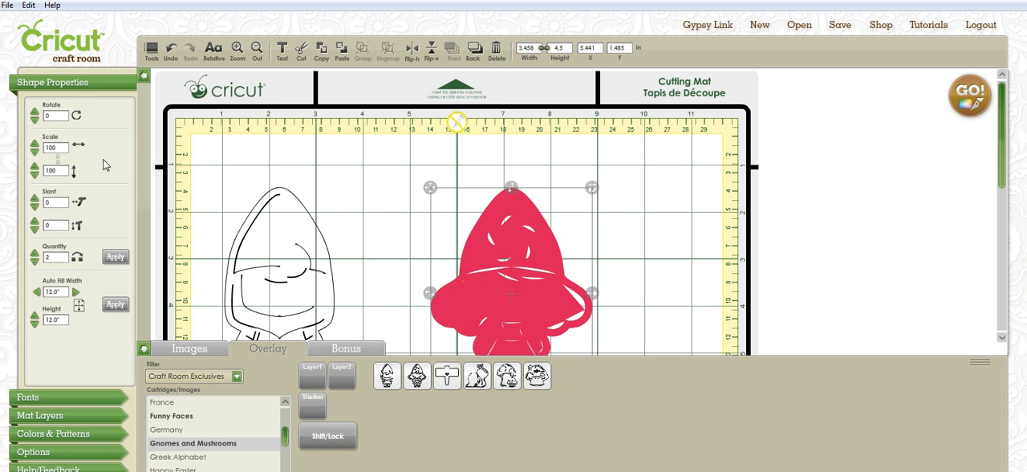
left_click(34, 113)
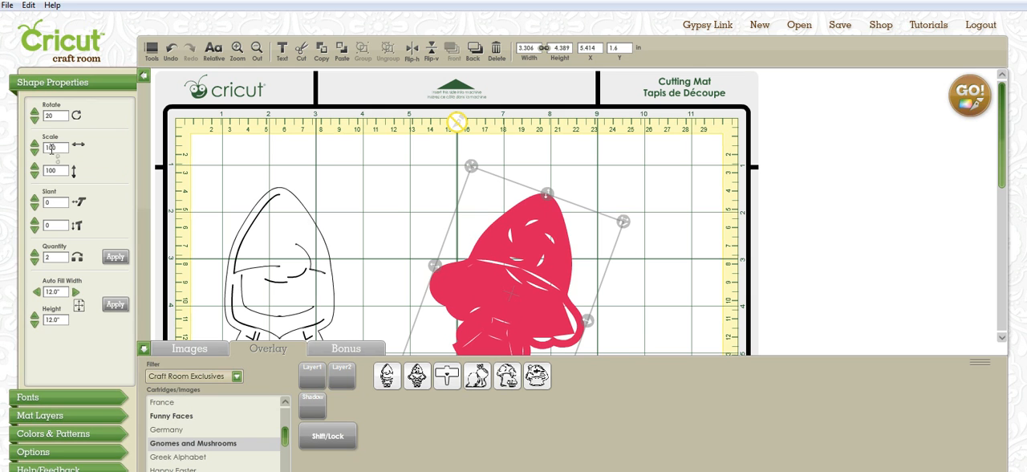
left_click(35, 199)
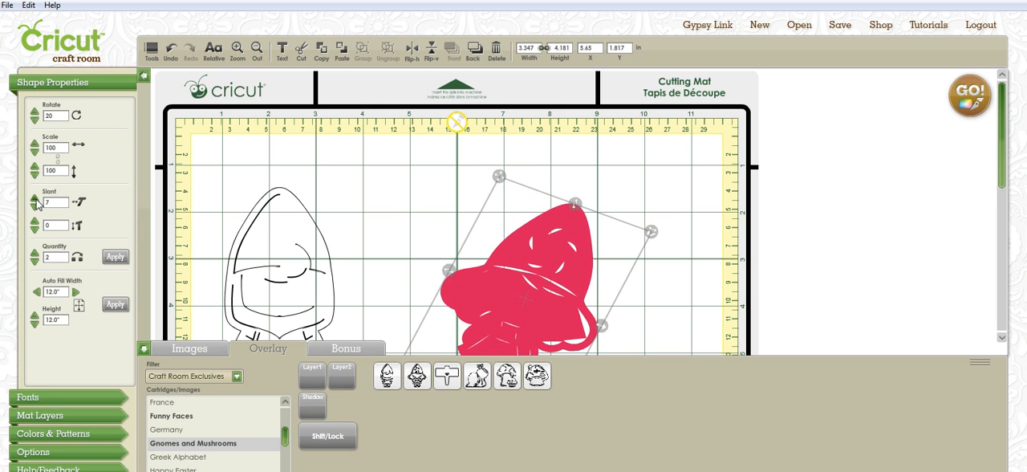
left_click(35, 199)
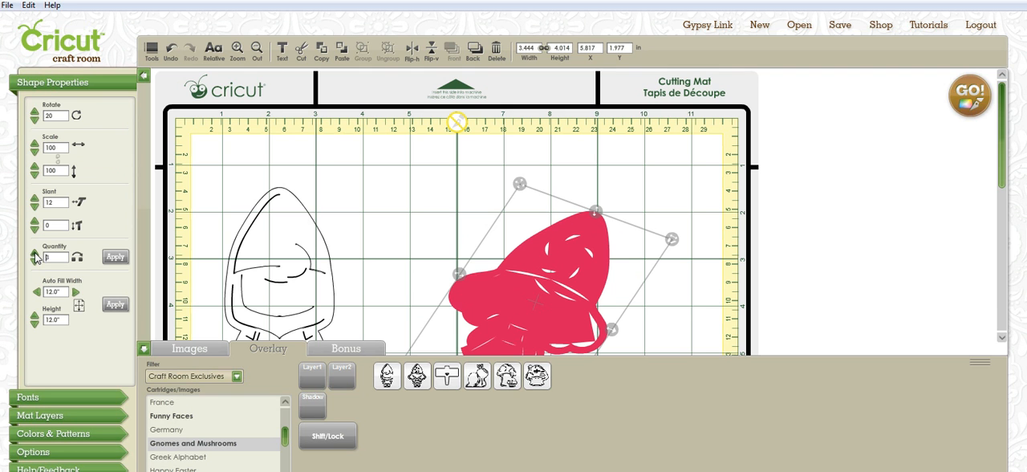
Apply the quantity setting to the red gnome and move it to about X 4.32, Y 1.38 in.
left_click(122, 257)
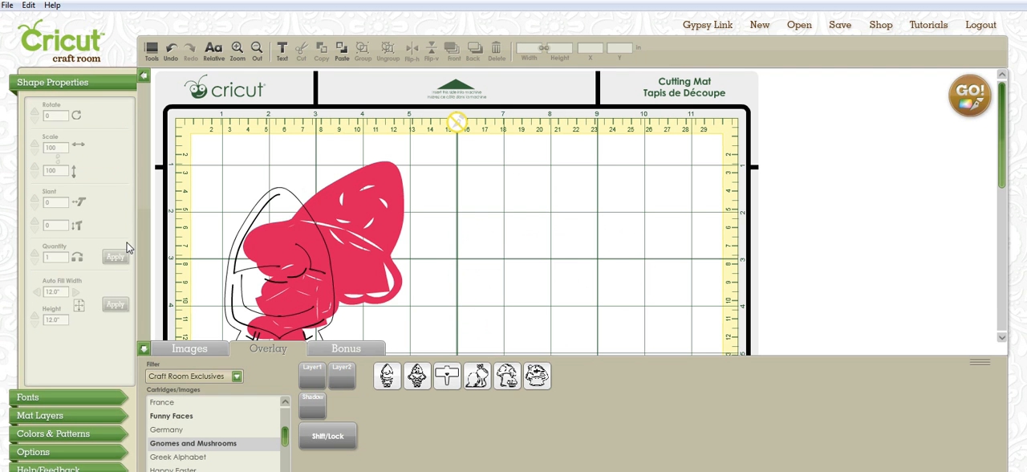
left_click_drag(327, 260, 319, 256)
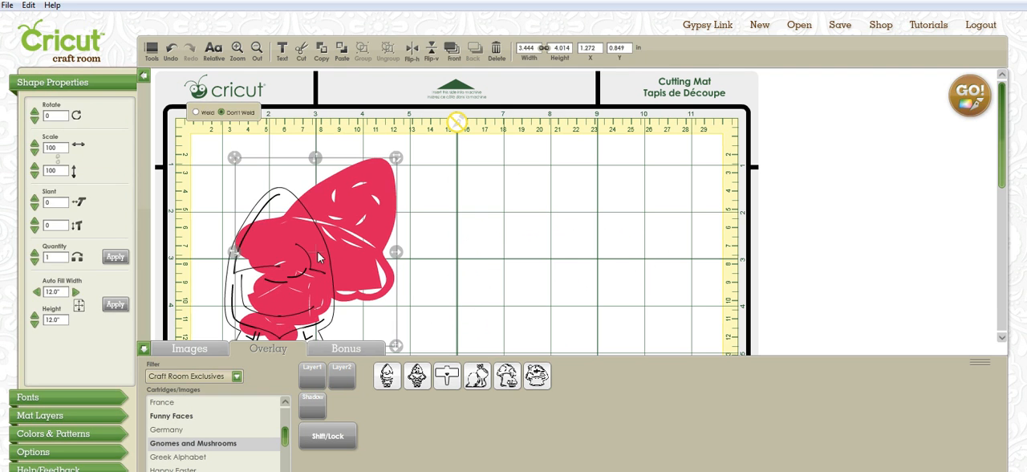
left_click_drag(239, 162, 385, 187)
Apply a quantity of 2 to the red gnome and move the upper copy to about X 5.56, Y 2.07 in.
left_click(35, 252)
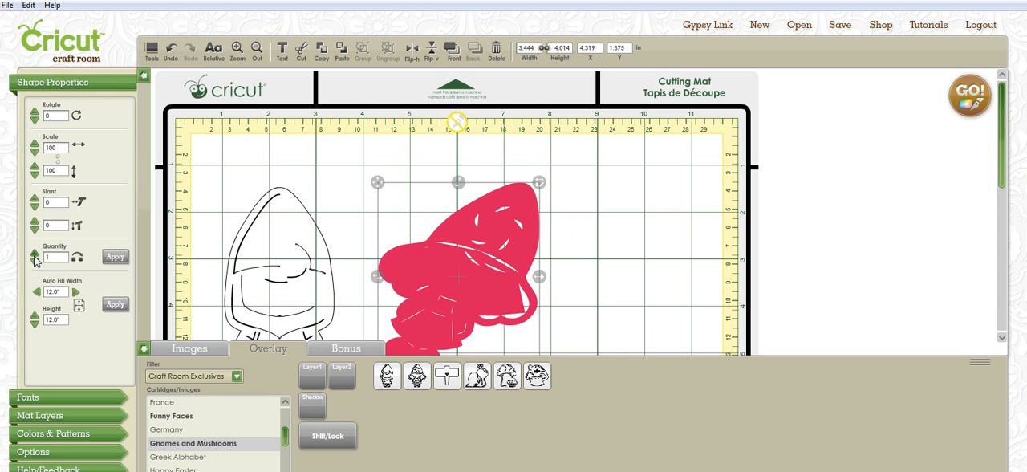
left_click(116, 257)
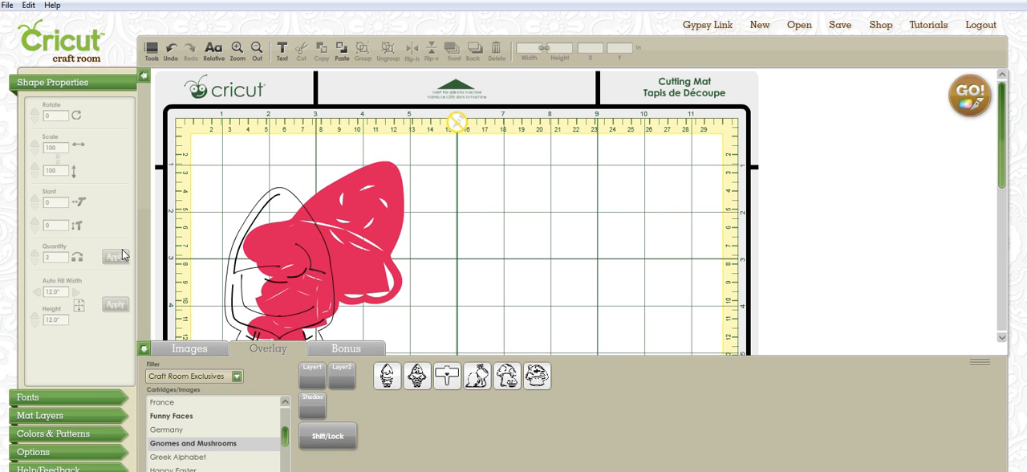
scroll(361, 241, "down", 3)
left_click_drag(374, 128, 531, 122)
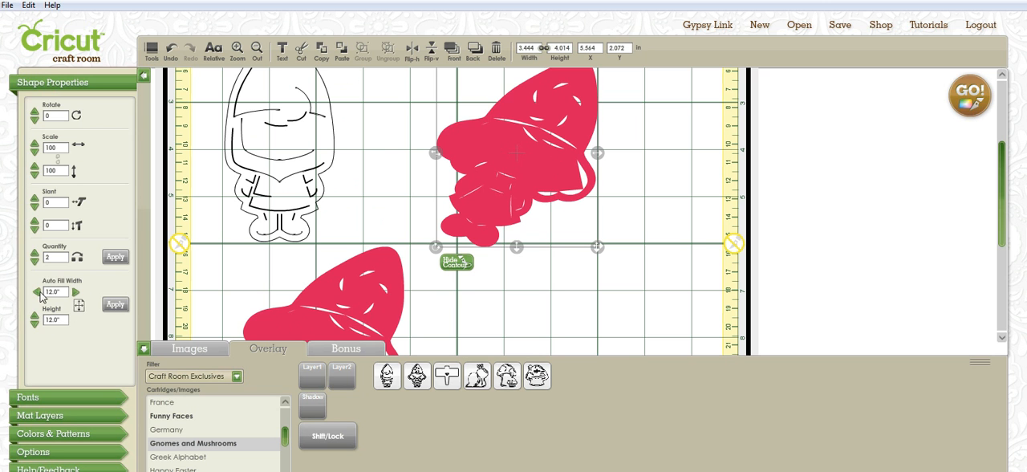
Auto fill a 12.0" by 12.0" area with the red gnome and move the upper copy to about X 4.12, Y 0.85 in.
left_click(114, 306)
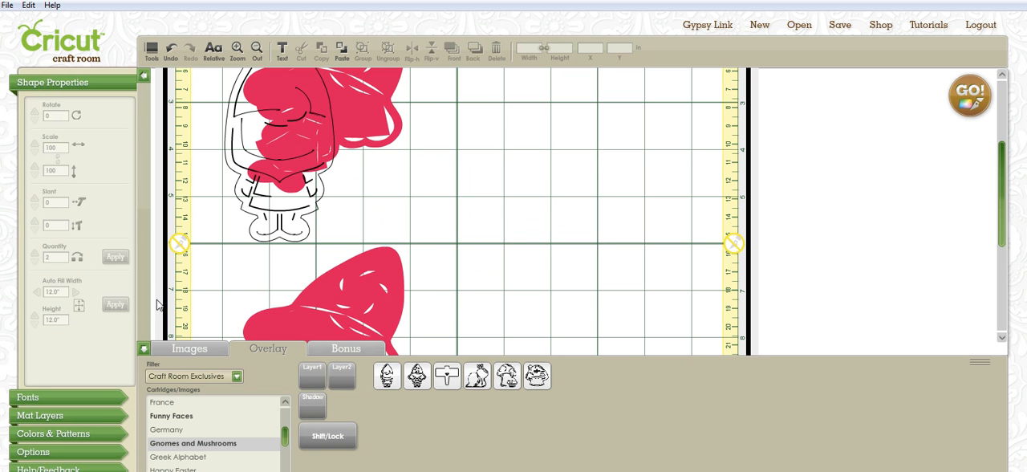
scroll(474, 251, "down", 5)
scroll(464, 250, "up", 8)
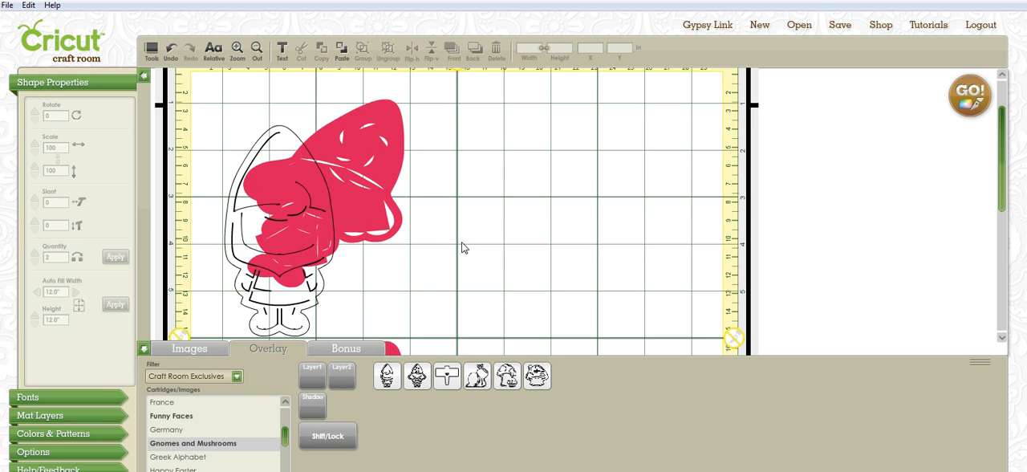
scroll(459, 251, "down", 5)
scroll(453, 258, "up", 5)
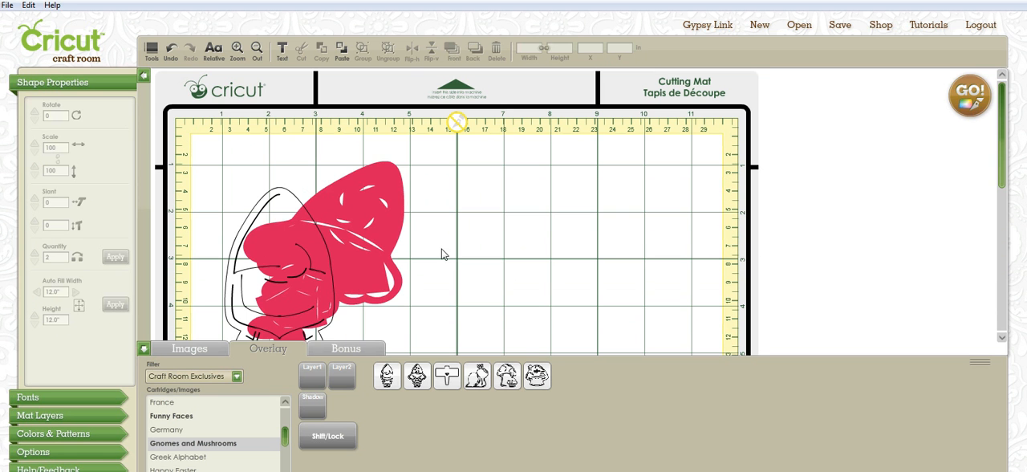
left_click_drag(372, 240, 506, 248)
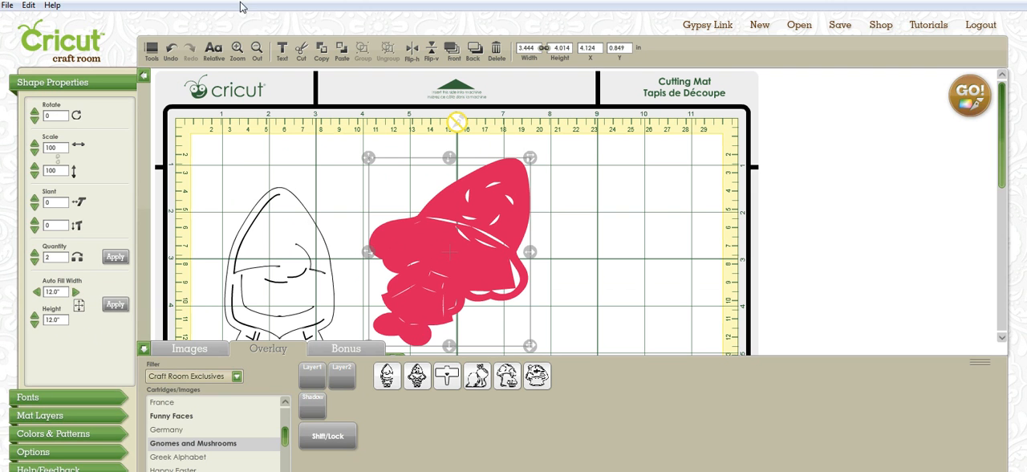
Hide the image library below the mat and undo the latest changes to the upper red gnome.
left_click(159, 58)
left_click(25, 77)
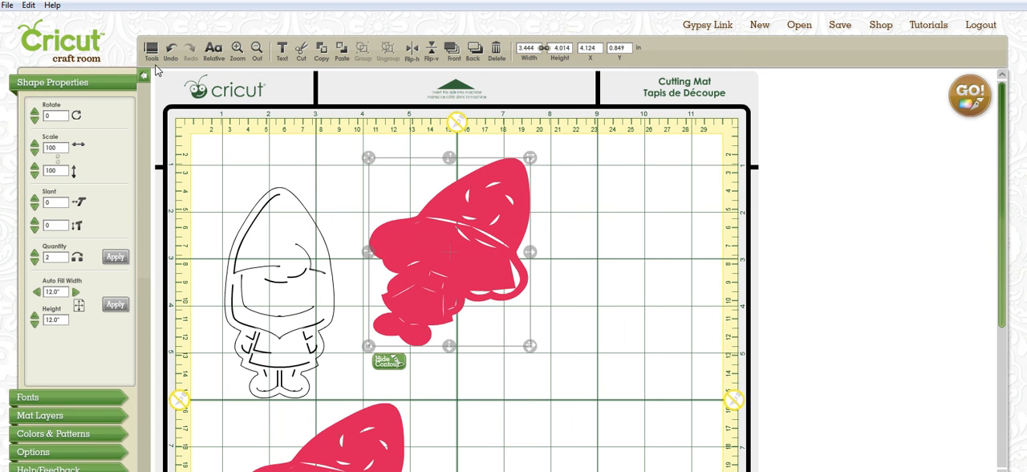
left_click(170, 53)
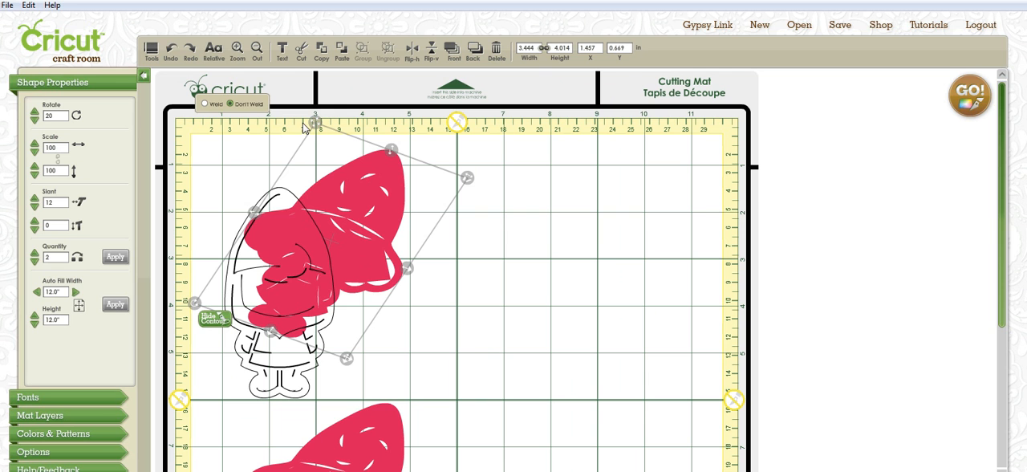
Move the upper red gnome clear of the outlined gnome to about X 3.89, Y 0.61 in and delete it.
left_click_drag(321, 241, 433, 237)
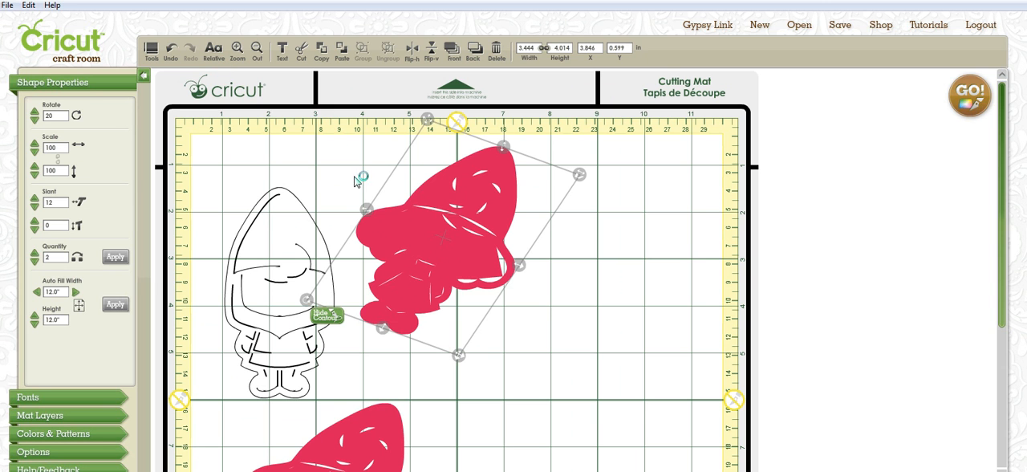
left_click_drag(439, 264, 443, 267)
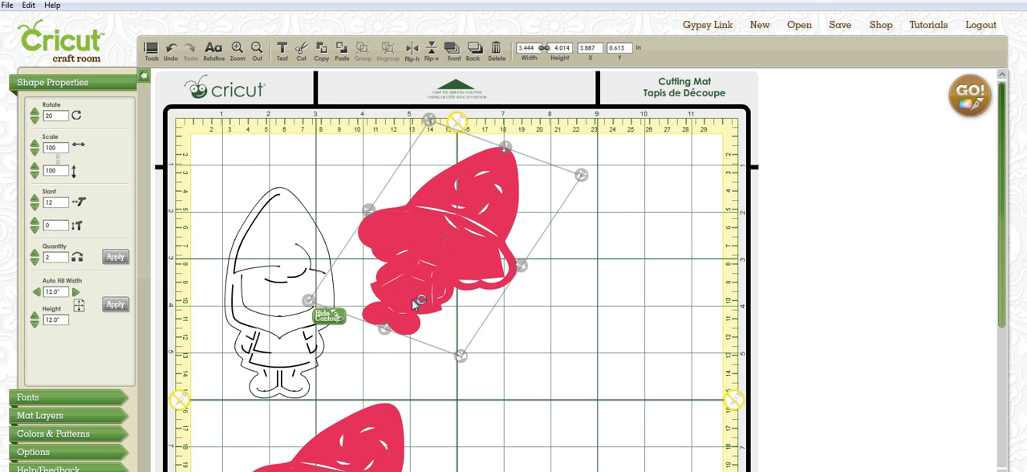
key("Delete")
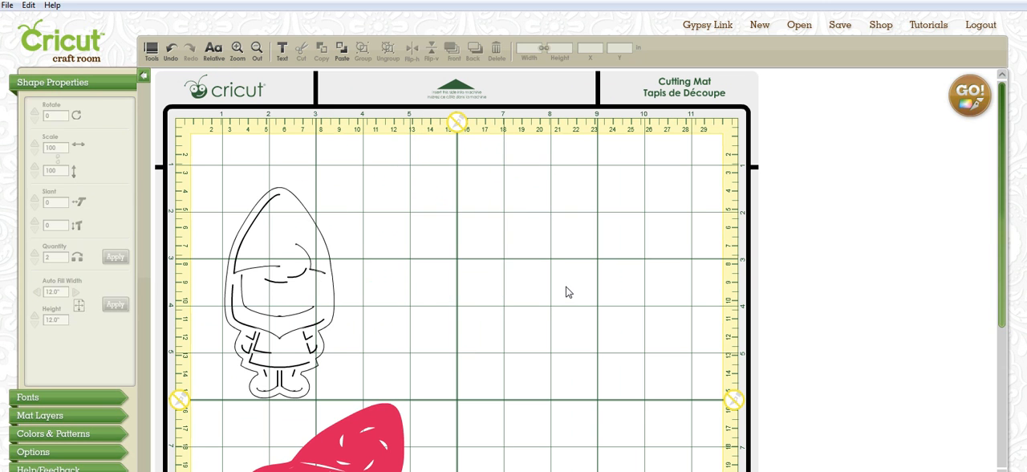
Select the outlined gnome and add GnomeHim's Layer1 beard image to the current layer.
left_click(294, 309)
left_click(312, 373)
mouse_move(384, 379)
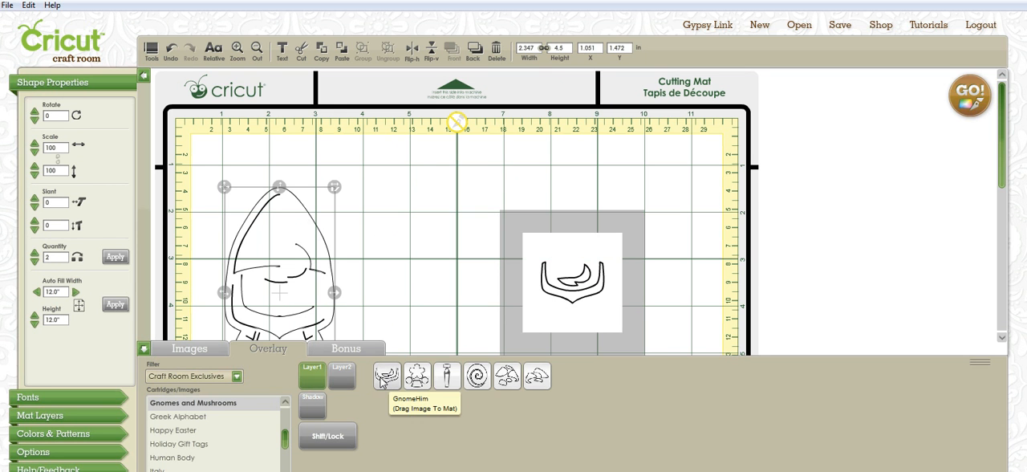
left_click(392, 379)
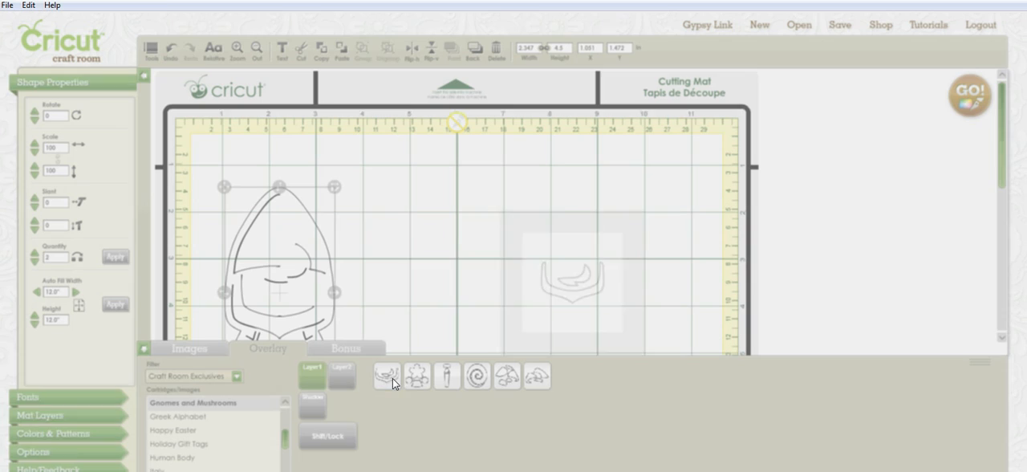
left_click(554, 303)
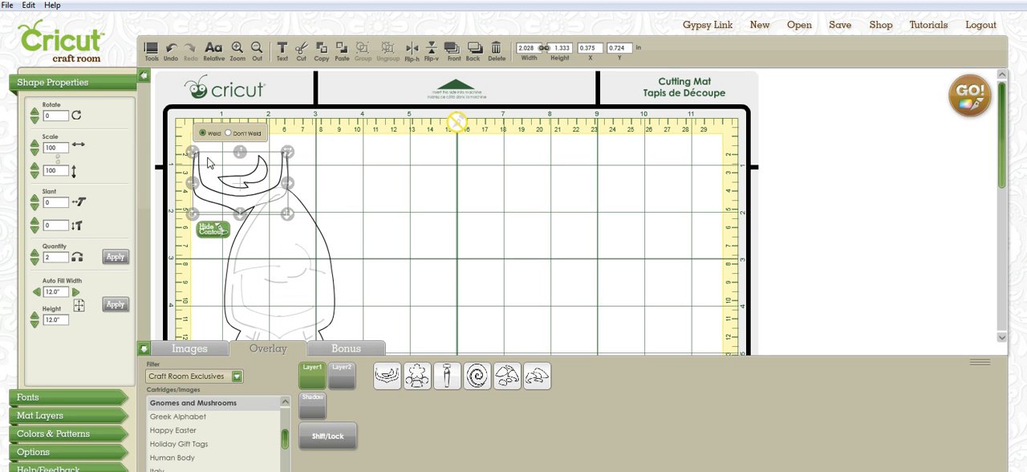
Move the beard image off the outlined gnome to about X 4.18, Y 1.15 in.
scroll(193, 153, "down", 5)
left_click_drag(358, 191, 191, 150)
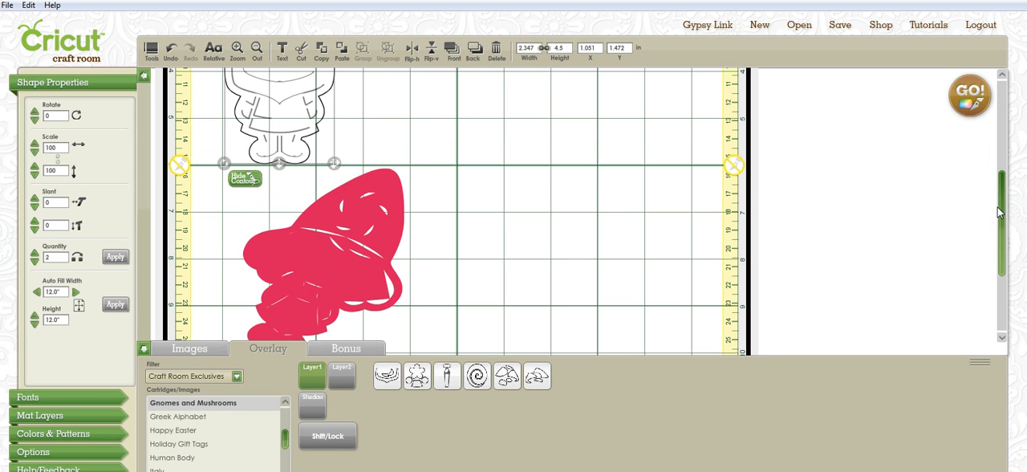
scroll(629, 240, "up", 5)
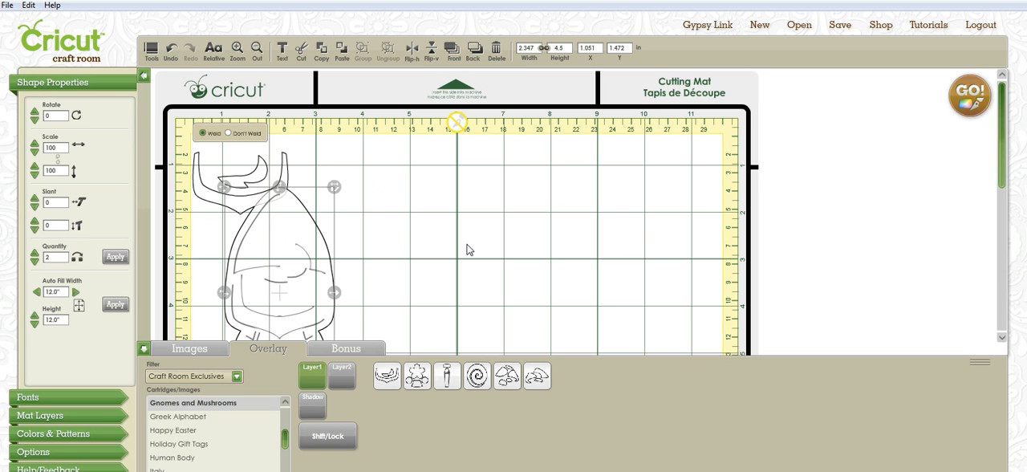
left_click(199, 182)
left_click_drag(199, 161, 408, 222)
left_click_drag(460, 267, 417, 231)
Switch the sizing mode to Real and replace the beard image with a fresh GnomeHim Layer1 image on the current layer.
left_click(210, 50)
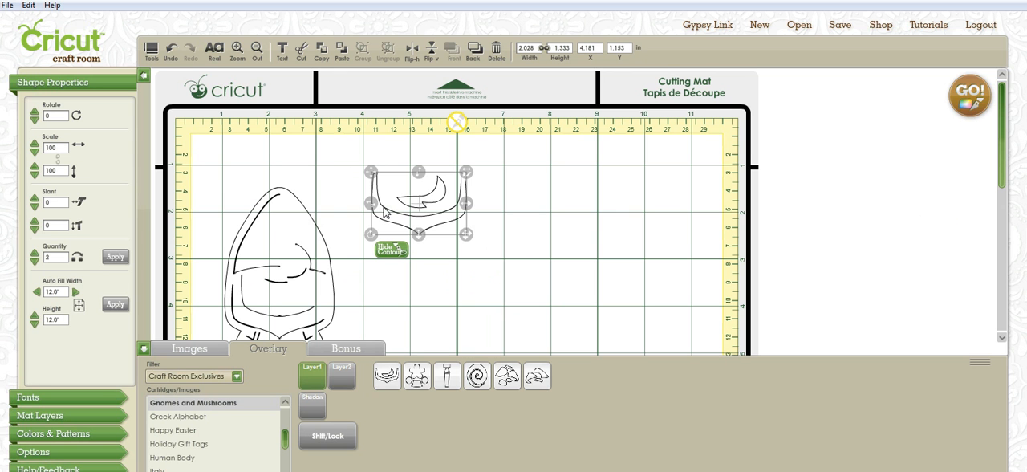
key("Delete")
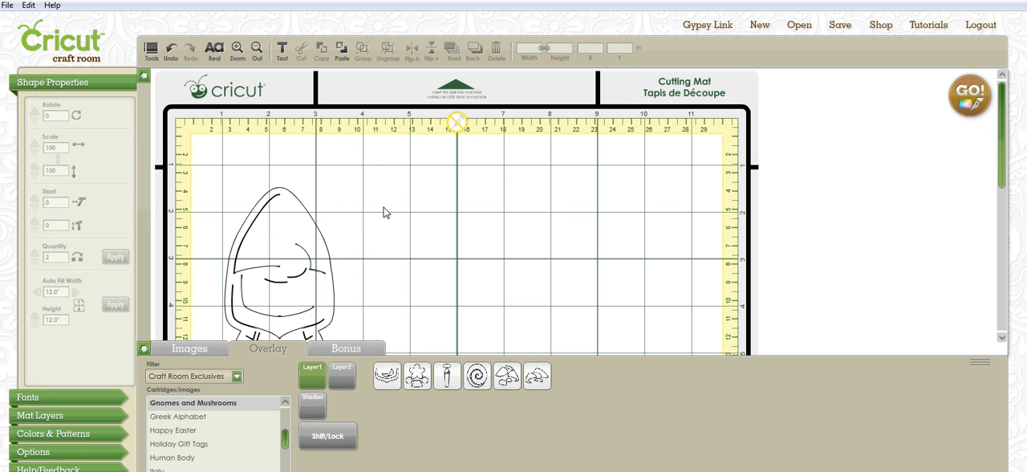
left_click(383, 382)
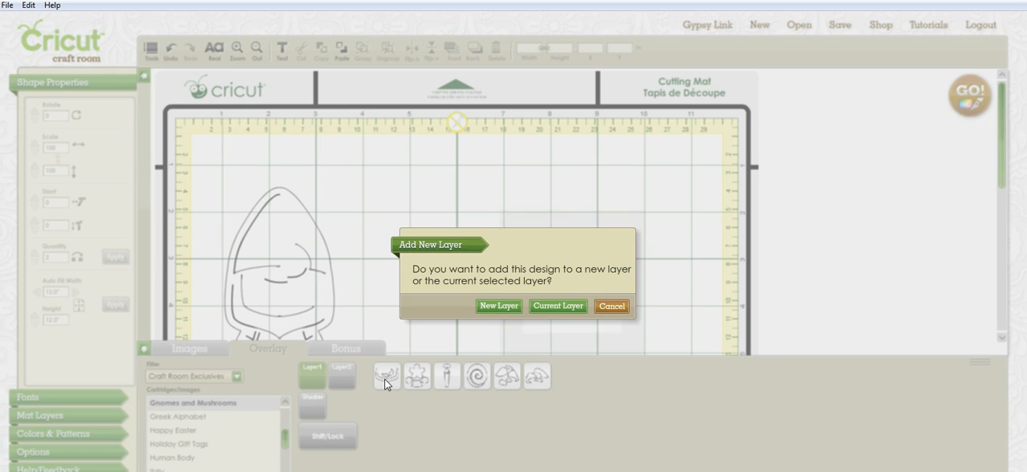
left_click(558, 306)
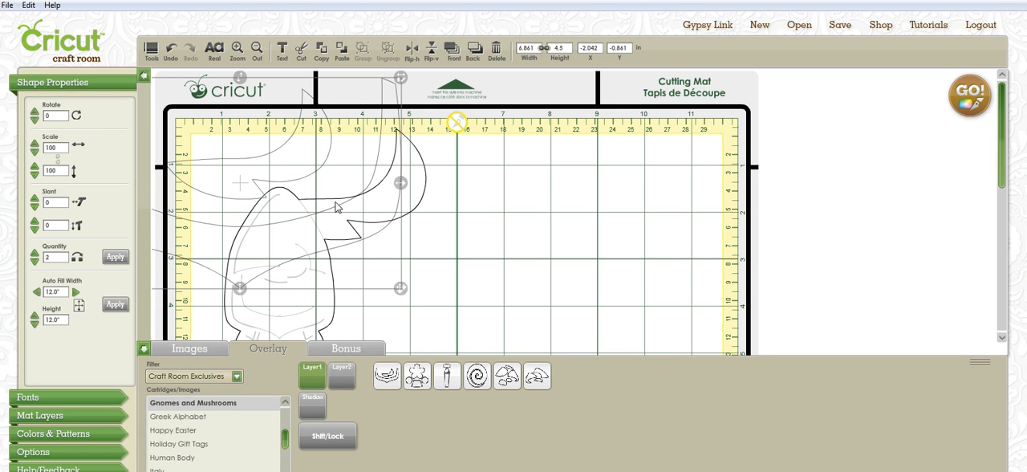
Move the enlarged beard image to about X 0.30, Y 0 in and delete it from the mat.
left_click_drag(359, 214, 490, 254)
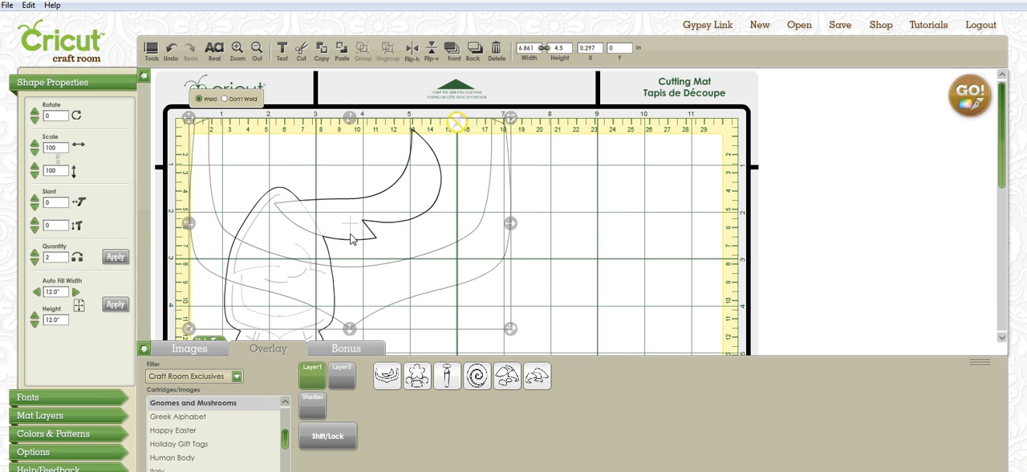
key("Delete")
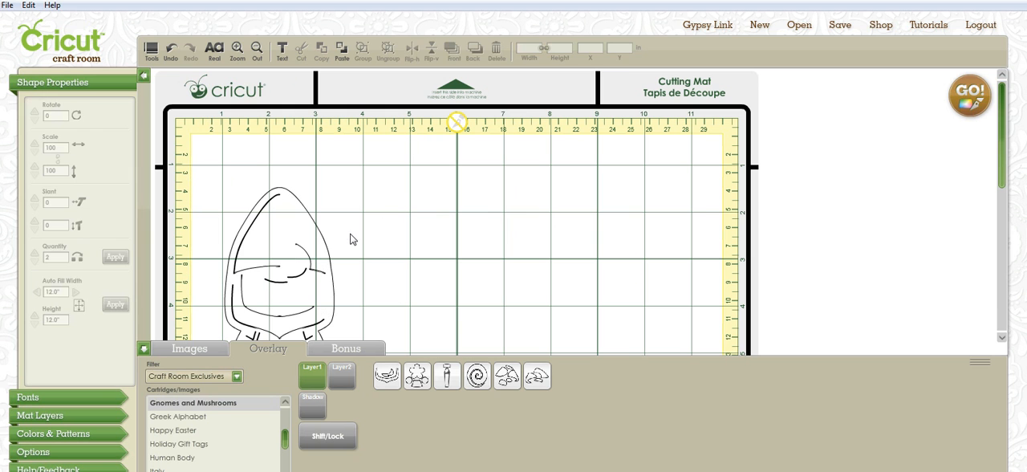
Switch the sizing mode to Relative and apply a quantity of 2 to the outlined gnome.
left_click(237, 51)
left_click(258, 51)
left_click(299, 257)
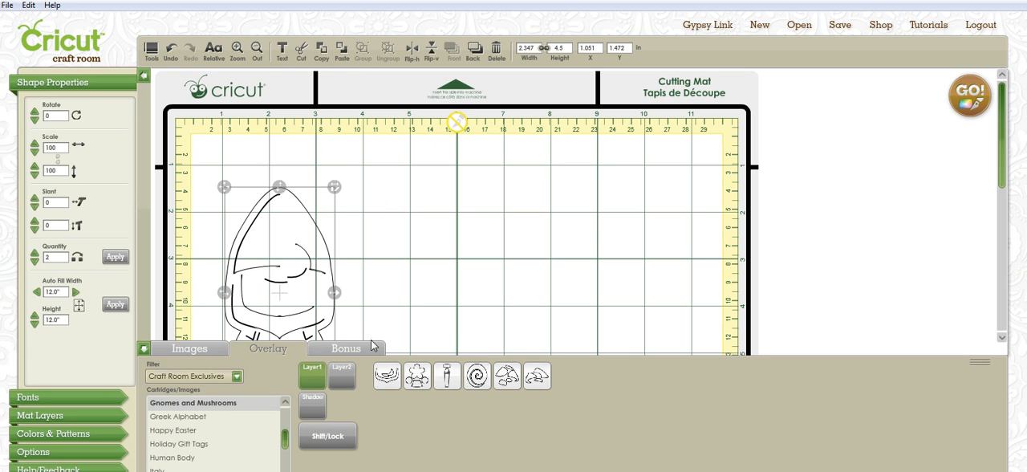
left_click(115, 257)
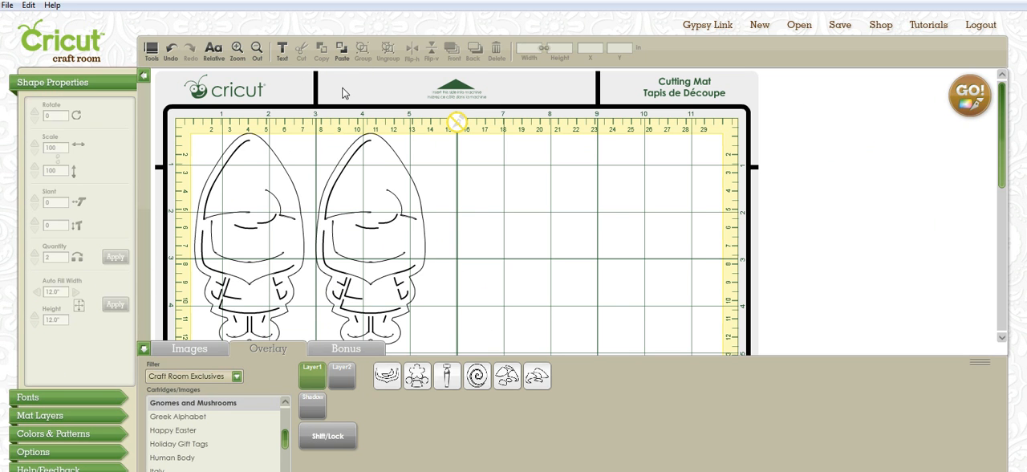
Cut the second outlined gnome, paste it back and move it beside the first at about X 3.02, Y 0.38 in.
left_click(378, 195)
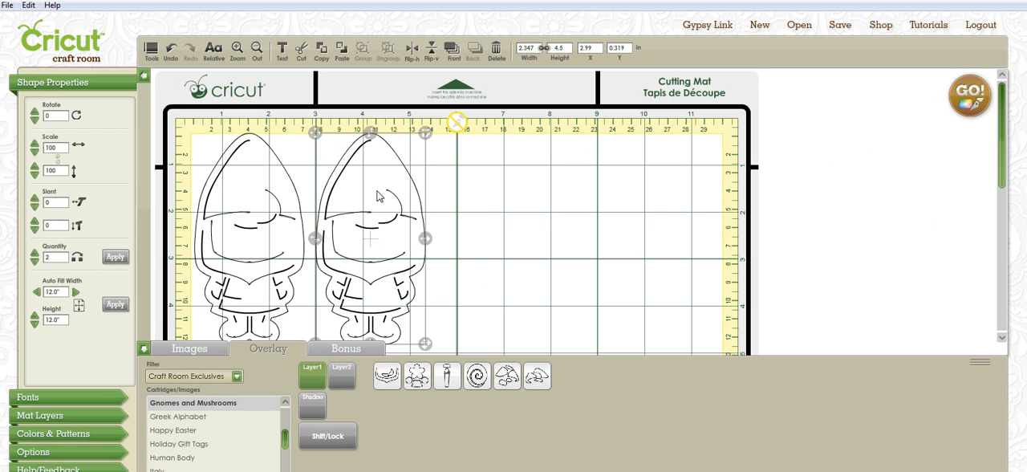
left_click(302, 49)
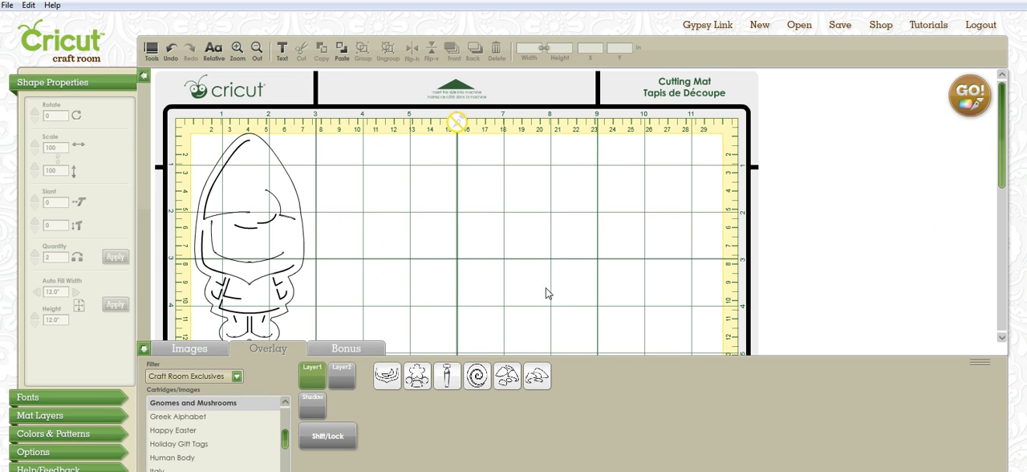
left_click(339, 55)
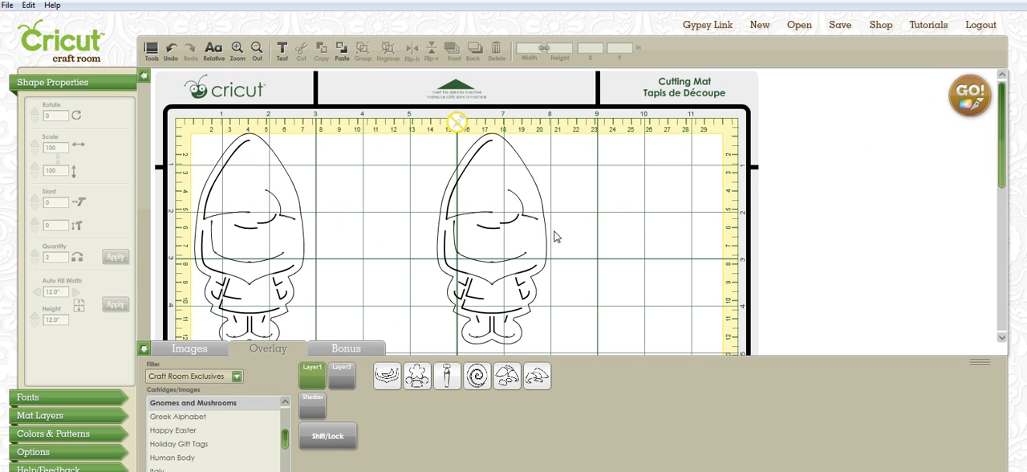
left_click(463, 244)
left_click_drag(463, 245, 344, 247)
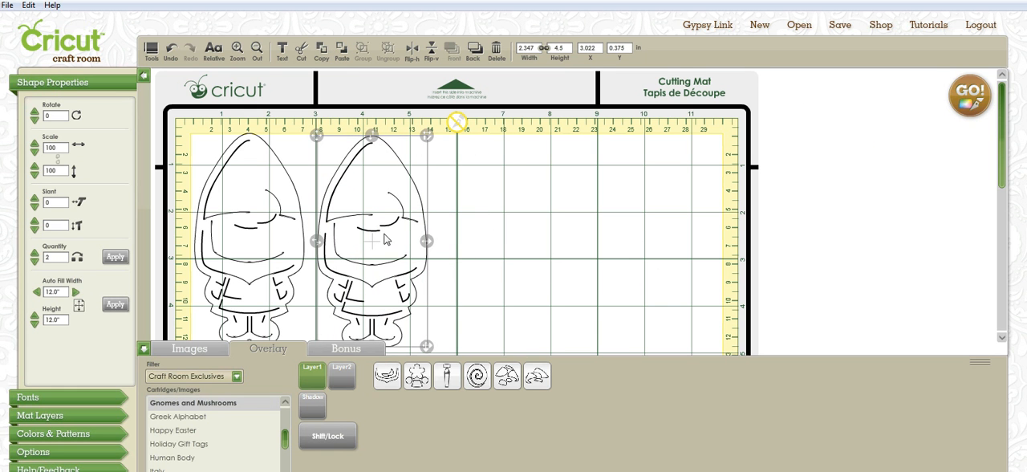
Paste a third outlined gnome beside the second at about X 5.61, Y 0.38 in.
left_click(474, 231)
left_click(342, 53)
left_click(487, 215)
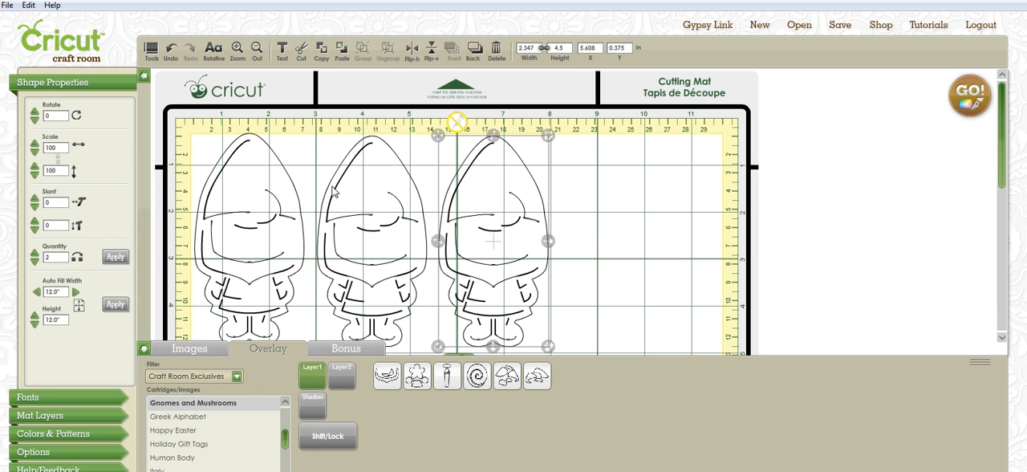
Select all three outlined gnomes and group them.
left_click(256, 198)
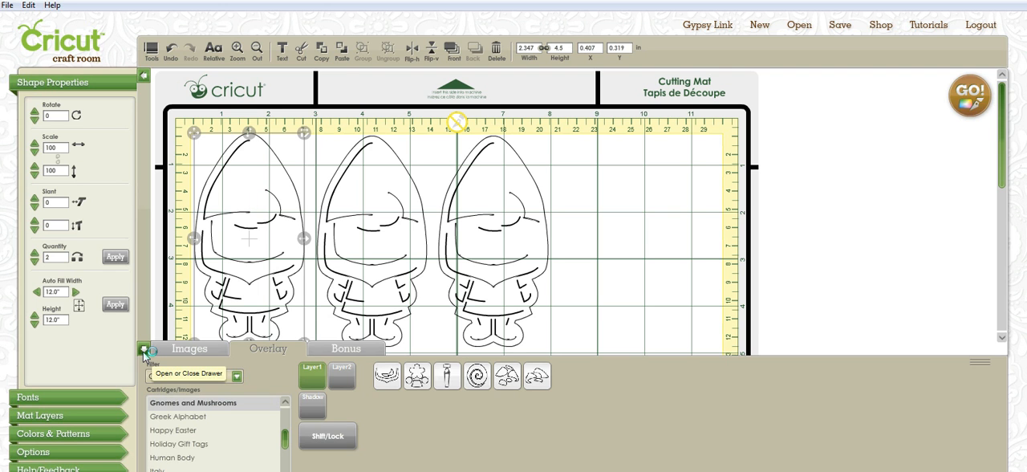
left_click(498, 235, "shift")
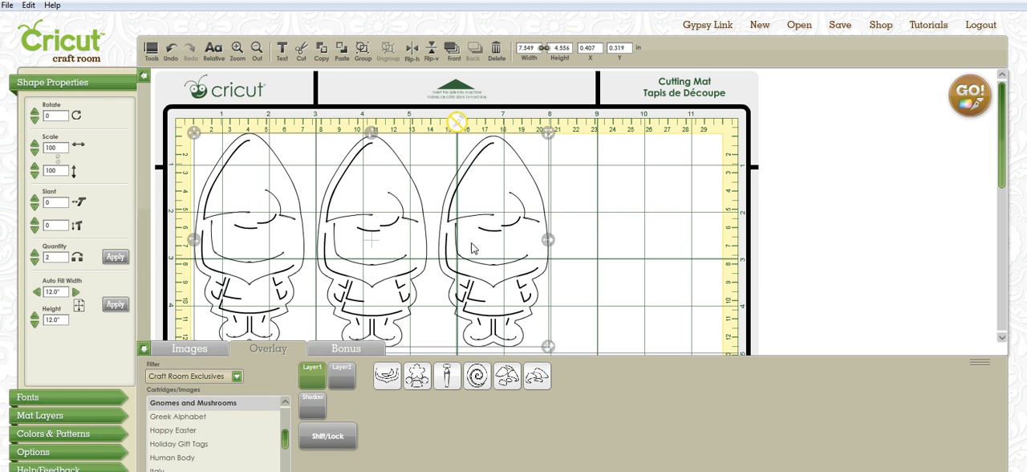
left_click(364, 51)
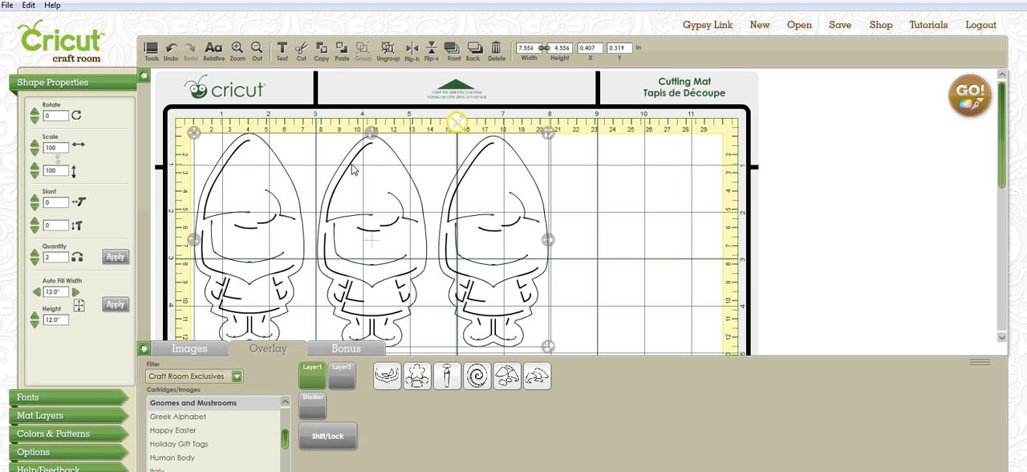
Ungroup the gnomes, shift the middle one to about X 3.26, Y 0.53 in and regroup all three.
left_click_drag(369, 241, 394, 229)
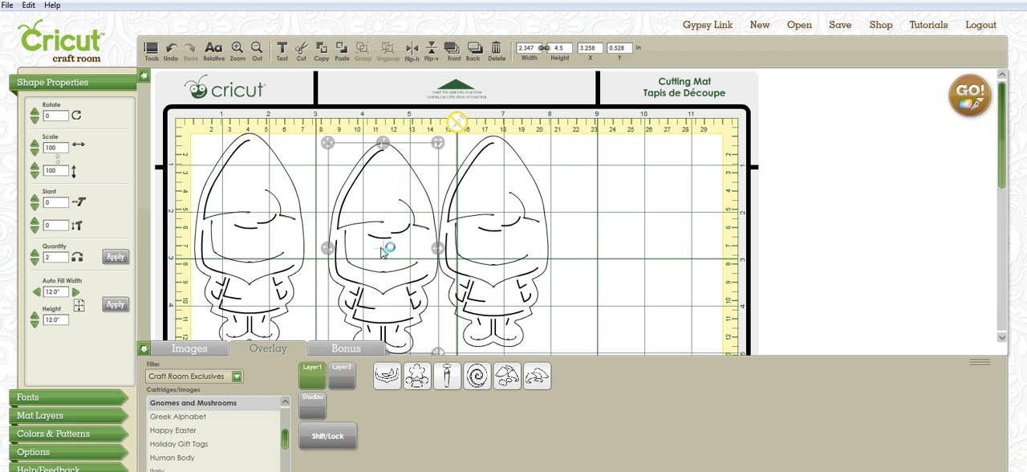
left_click(258, 215, "shift")
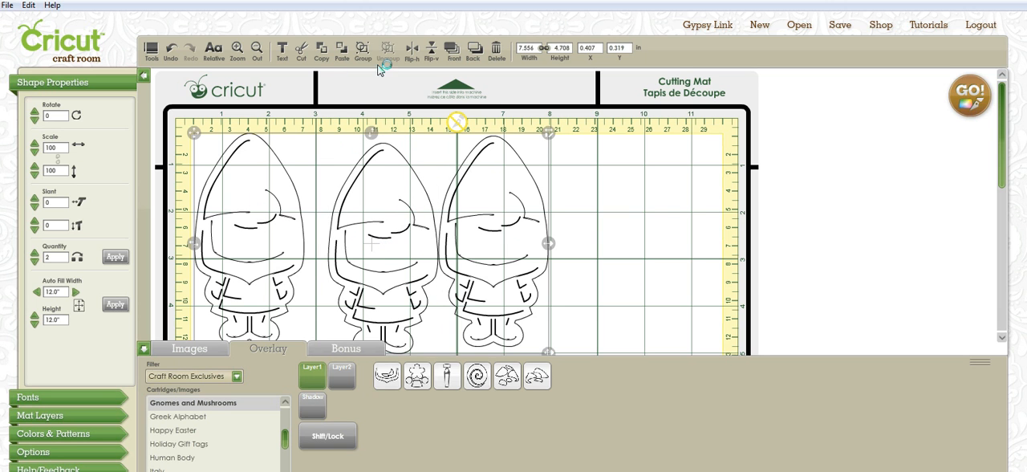
left_click(363, 51)
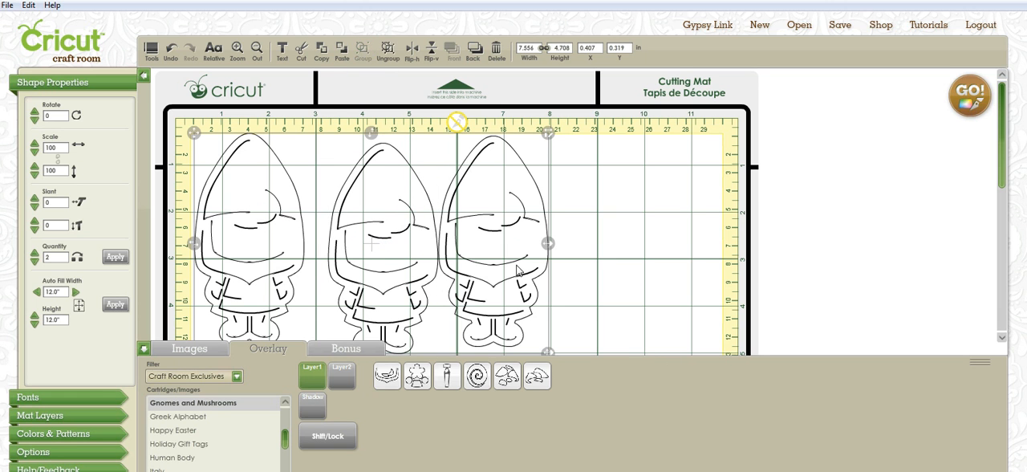
Move the grouped gnomes to about X 1.02, Y 0.60 in and ungroup them.
left_click_drag(376, 253, 491, 263)
left_click_drag(428, 271, 401, 261)
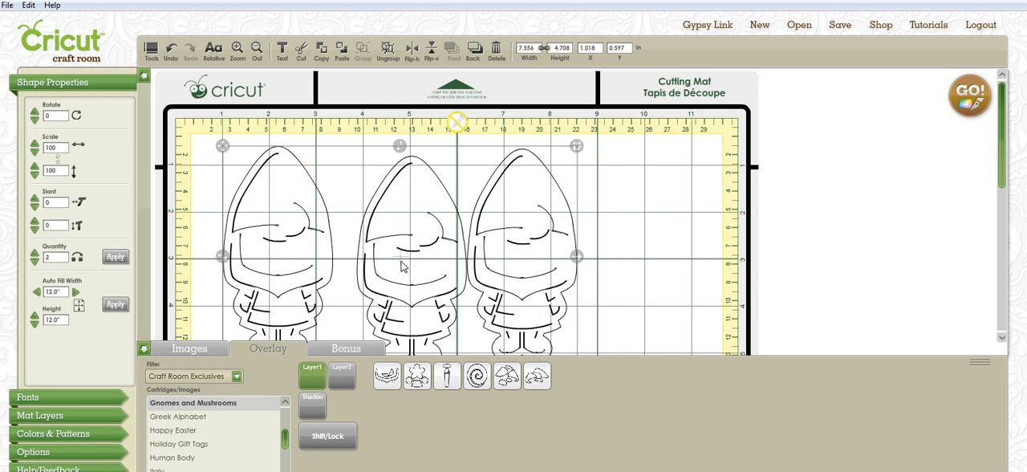
left_click(386, 50)
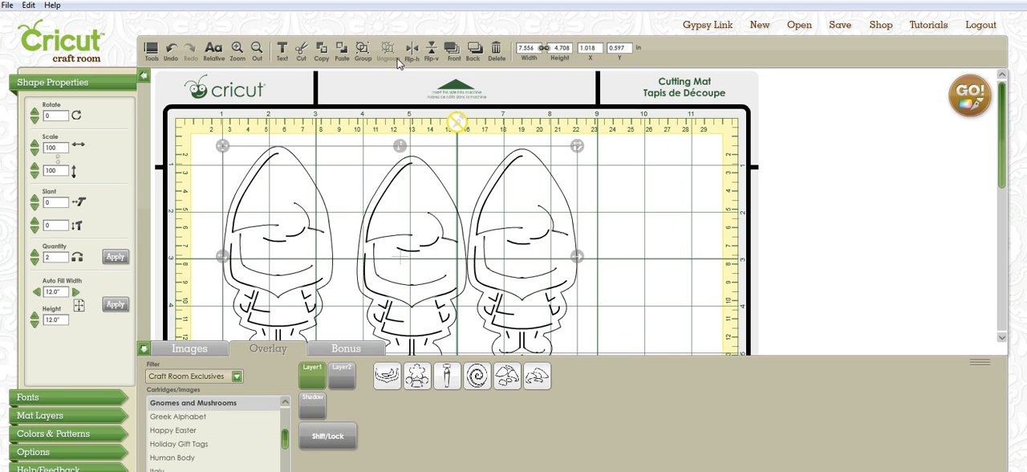
Try the horizontal and vertical flips on the three selected gnomes and delete them all from the mat.
left_click(411, 53)
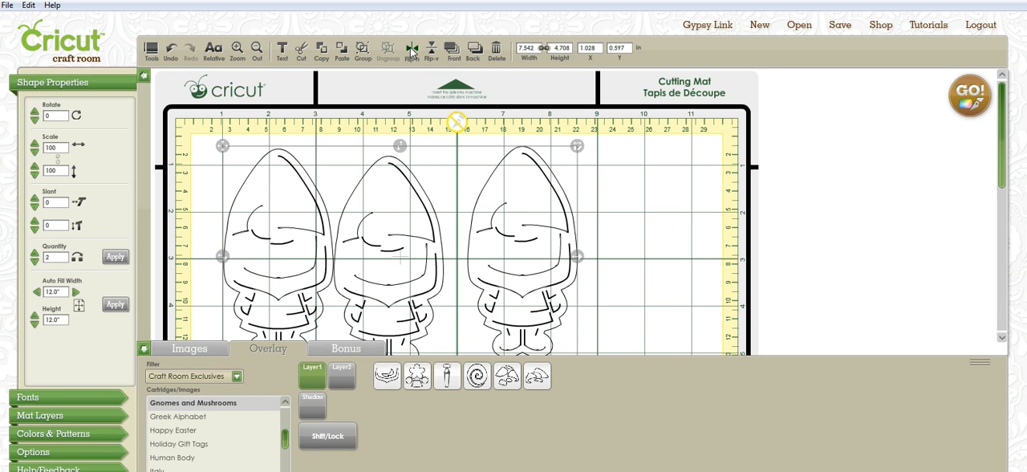
left_click(431, 52)
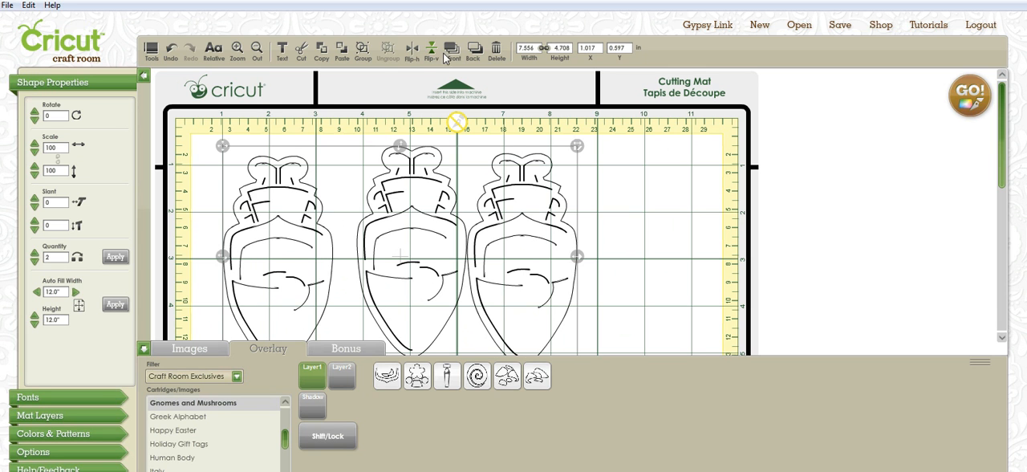
left_click(497, 51)
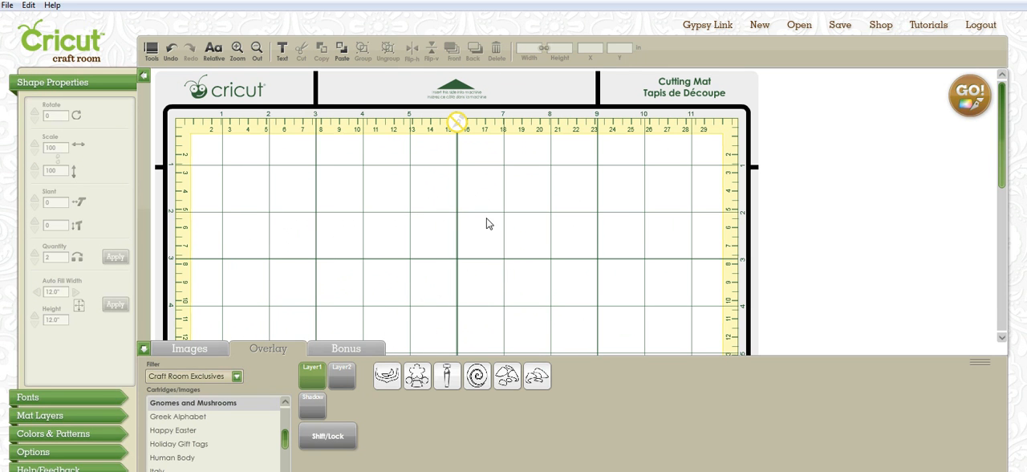